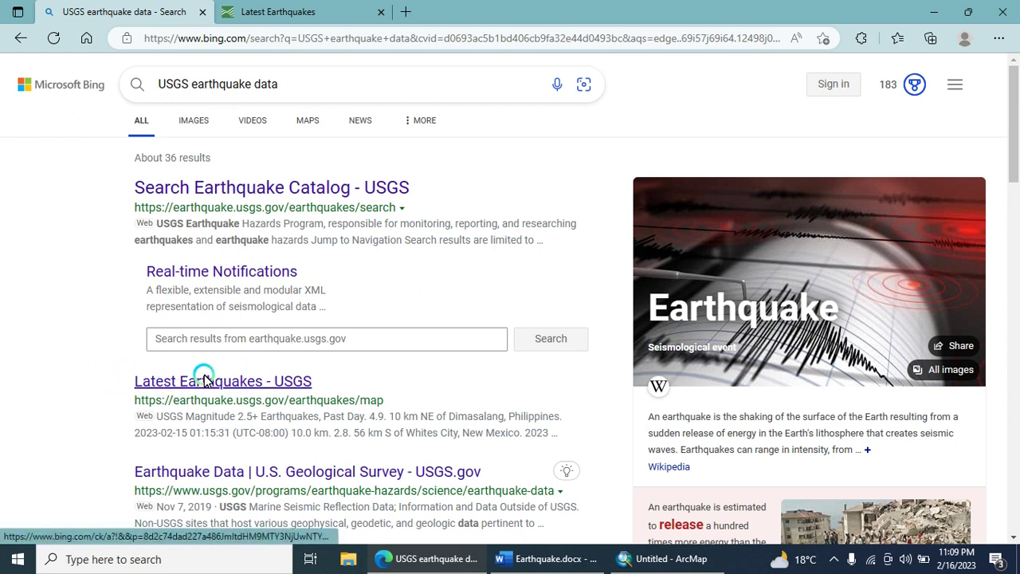
Step: Open the Latest Earthquakes page and sort the magnitude list with Largest Magnitude First
{"action": "left_click", "coordinate": [296, 15]}
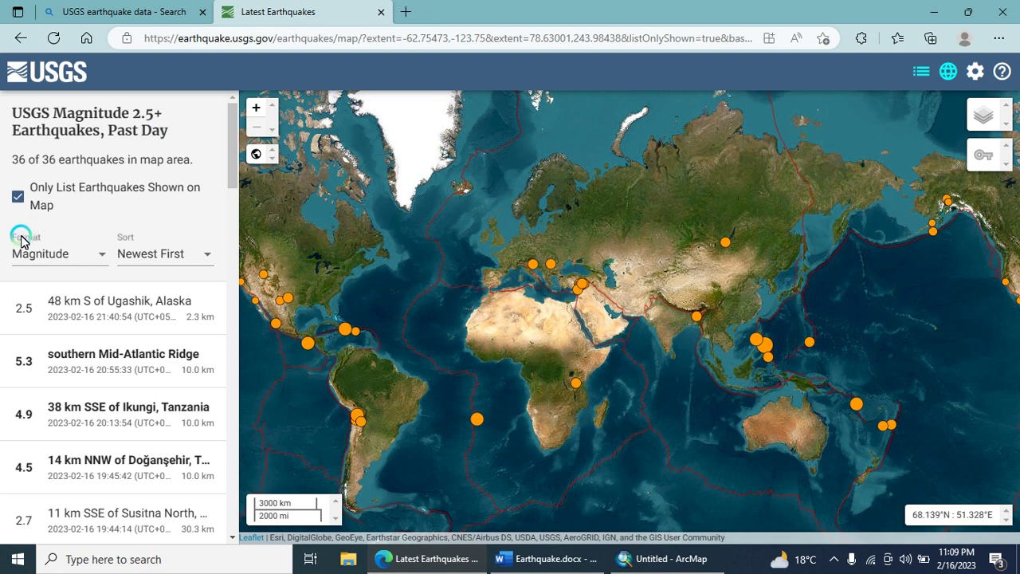
{"action": "left_click", "coordinate": [63, 253]}
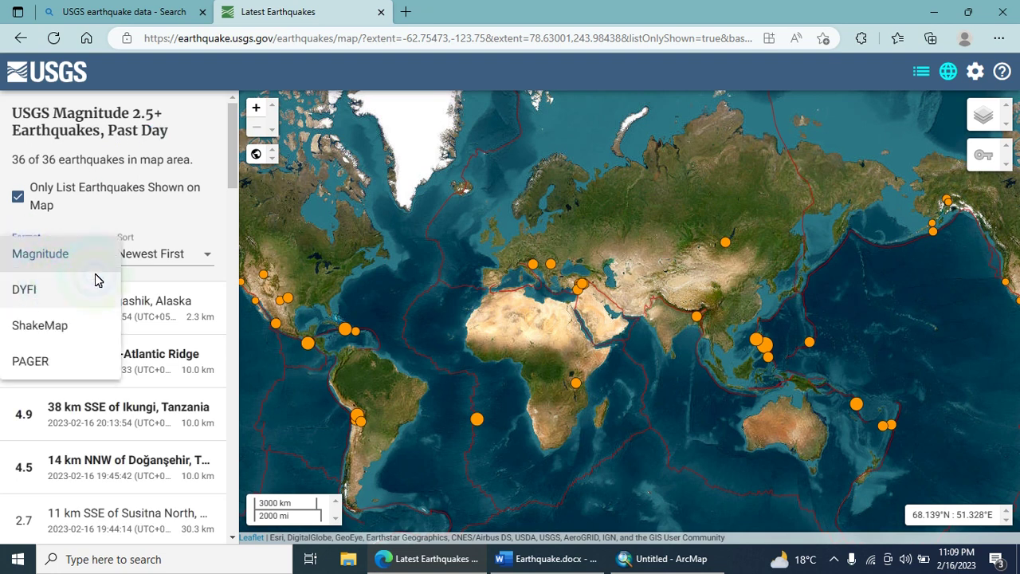
{"action": "left_click", "coordinate": [84, 255]}
{"action": "left_click", "coordinate": [171, 255]}
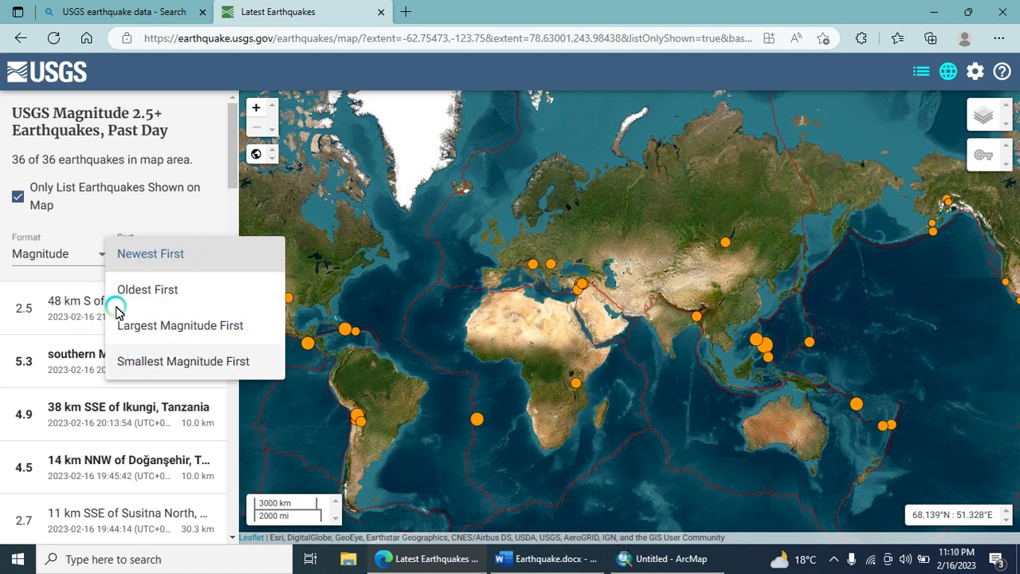
{"action": "left_click", "coordinate": [172, 325]}
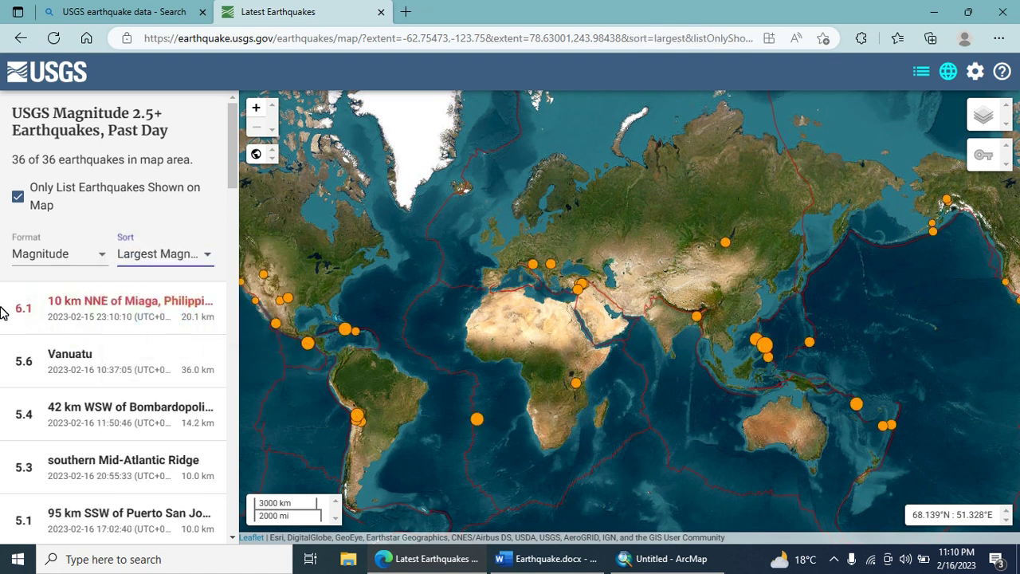
Step: Open the details of the M 6.1 earthquake near Miaga, Philippines, and examine how earthquakes are distributed across the world map
{"action": "left_click", "coordinate": [113, 316]}
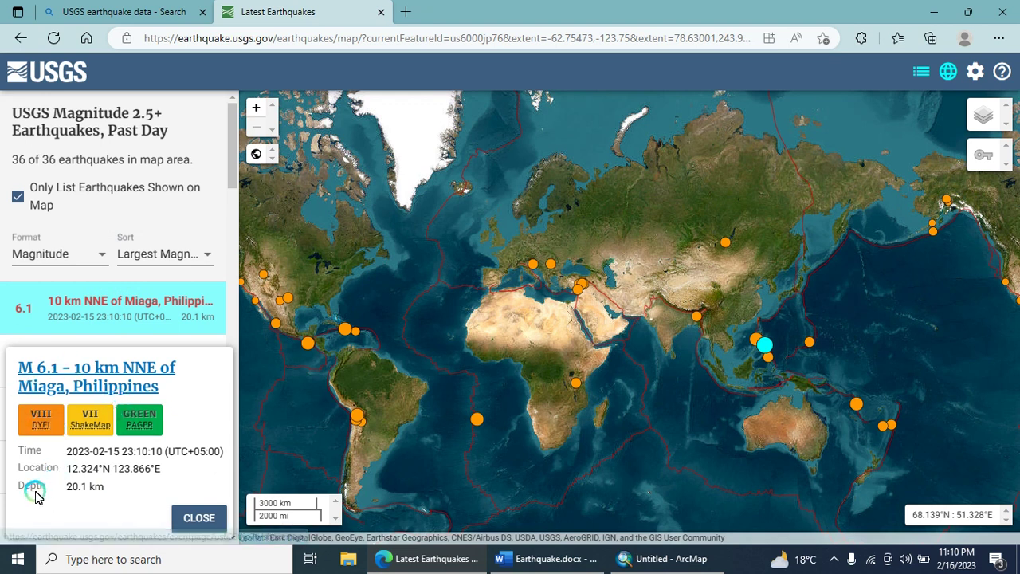
{"action": "left_click", "coordinate": [91, 493]}
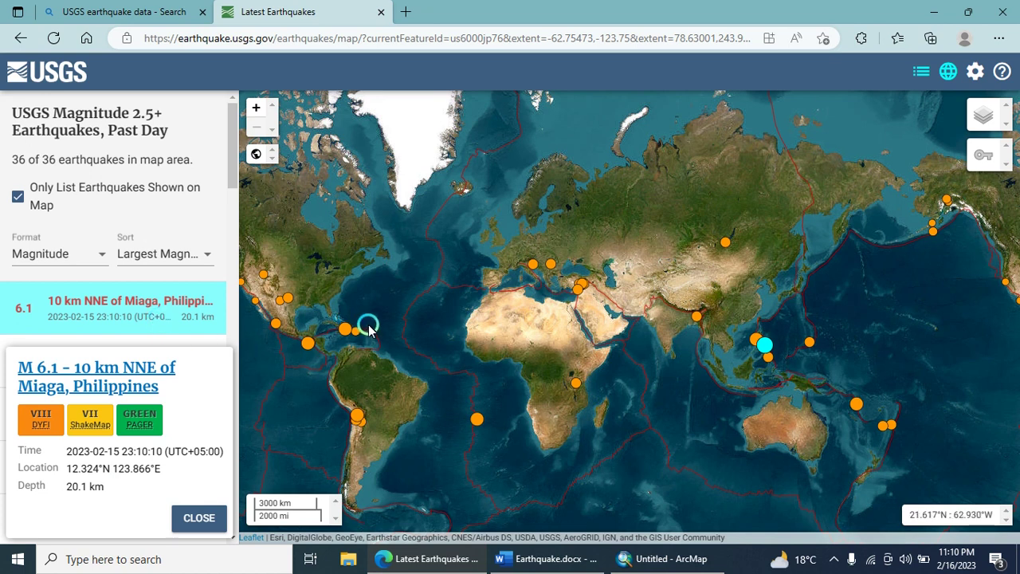
{"action": "left_click_drag", "start_coordinate": [368, 326], "coordinate": [479, 289]}
{"action": "left_click_drag", "start_coordinate": [576, 271], "coordinate": [632, 352]}
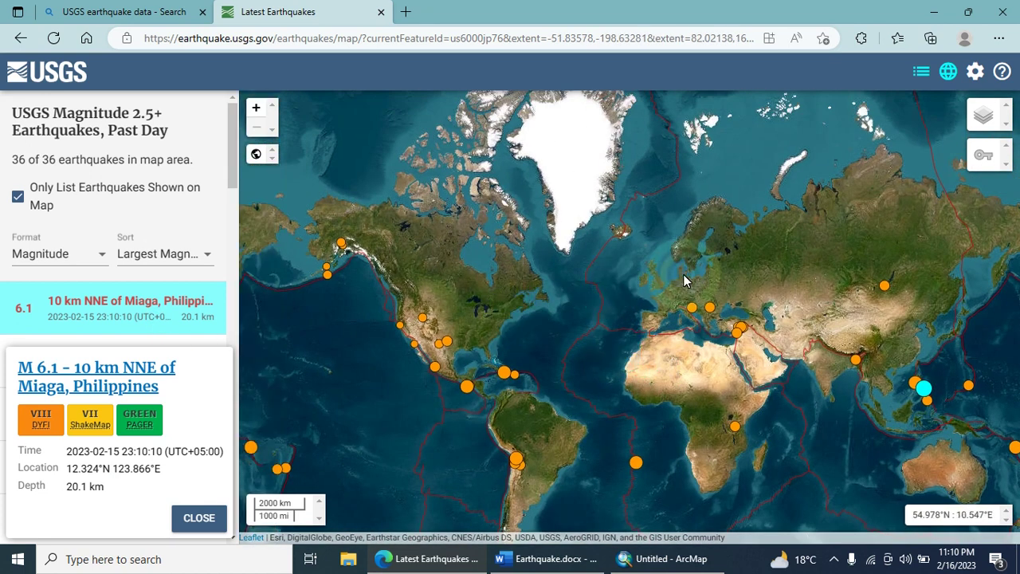
{"action": "left_click_drag", "start_coordinate": [536, 333], "coordinate": [562, 286]}
{"action": "left_click_drag", "start_coordinate": [854, 292], "coordinate": [882, 287]}
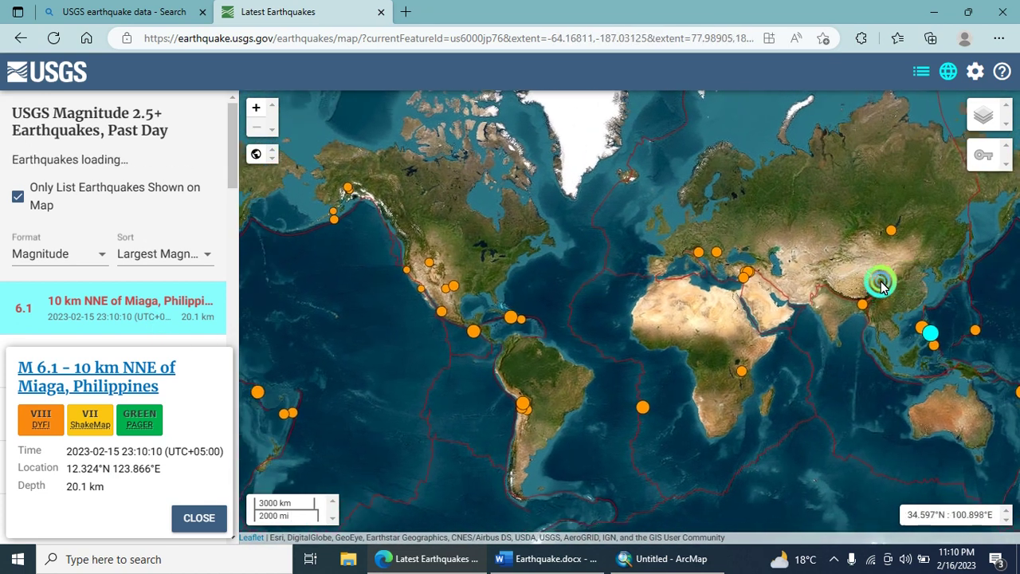
{"action": "left_click_drag", "start_coordinate": [770, 297], "coordinate": [800, 300]}
{"action": "left_click_drag", "start_coordinate": [566, 298], "coordinate": [828, 309]}
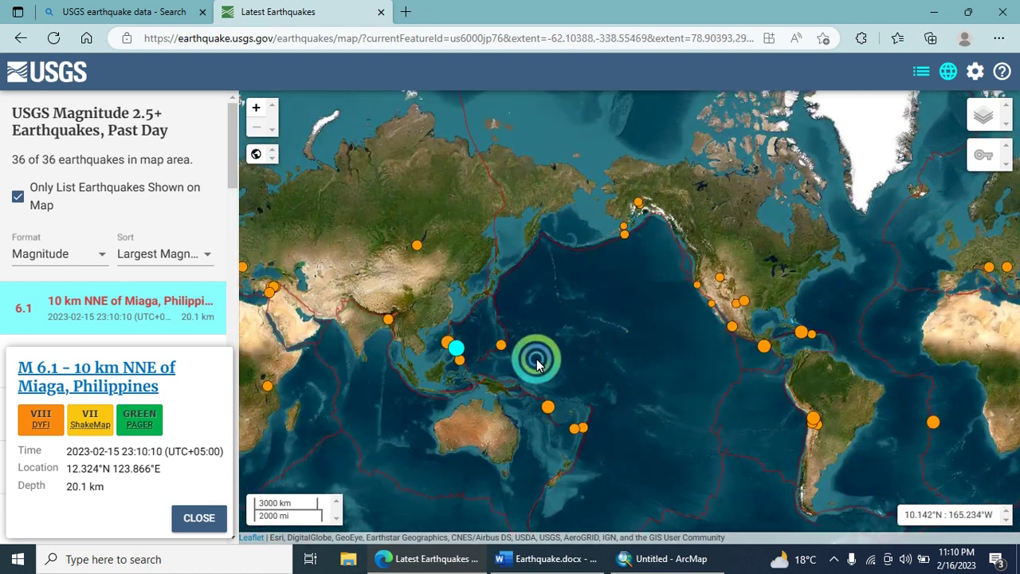
Step: Examine the Philippine earthquakes up close and open the details of the M 5.0 Luzon event, checking its date
{"action": "double_click", "coordinate": [458, 354]}
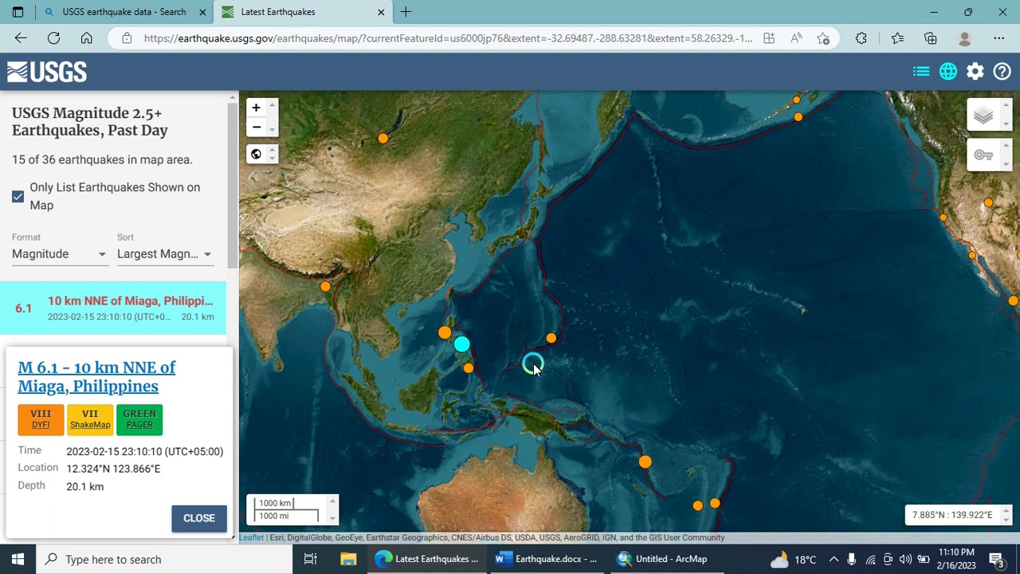
{"action": "left_click", "coordinate": [255, 109]}
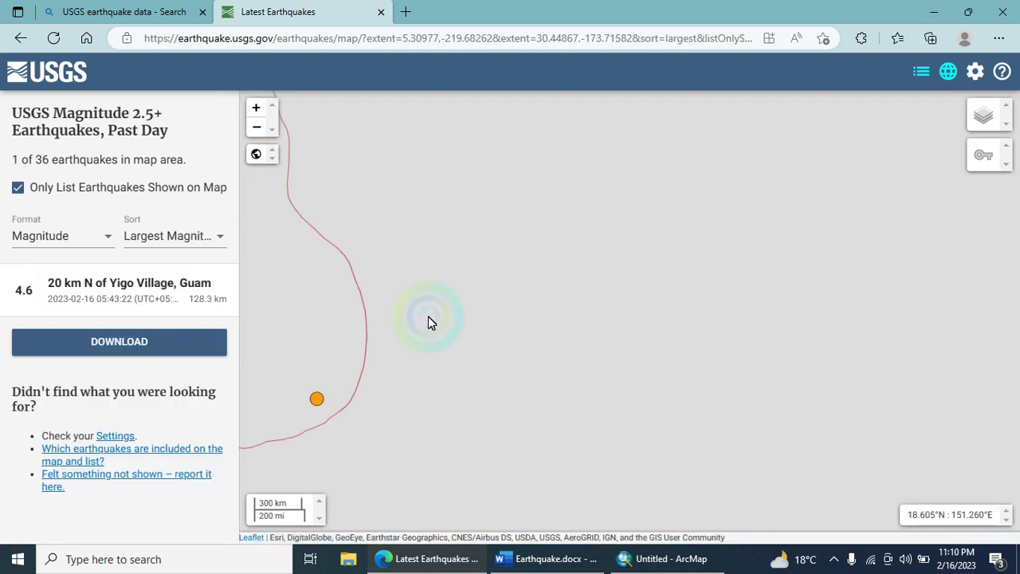
{"action": "left_click_drag", "start_coordinate": [374, 328], "coordinate": [682, 309]}
{"action": "left_click_drag", "start_coordinate": [528, 387], "coordinate": [797, 406]}
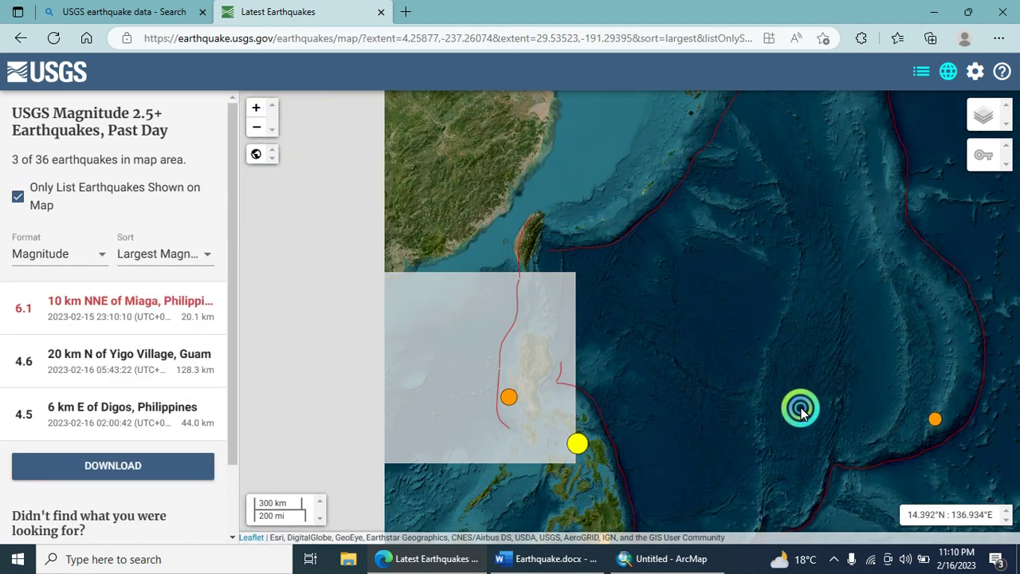
{"action": "left_click_drag", "start_coordinate": [597, 358], "coordinate": [620, 369]}
{"action": "left_click_drag", "start_coordinate": [500, 415], "coordinate": [513, 295]}
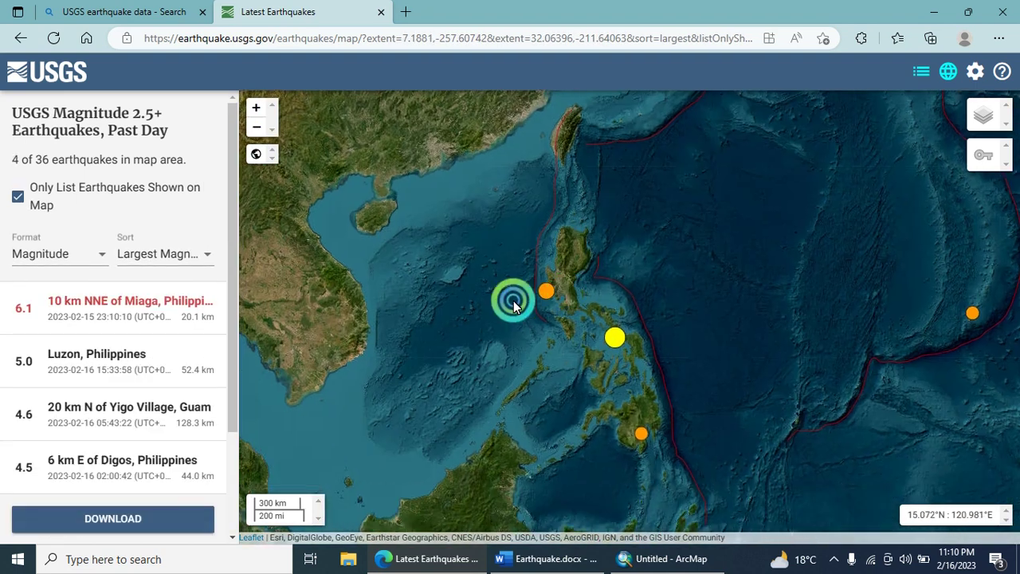
{"action": "left_click", "coordinate": [71, 366]}
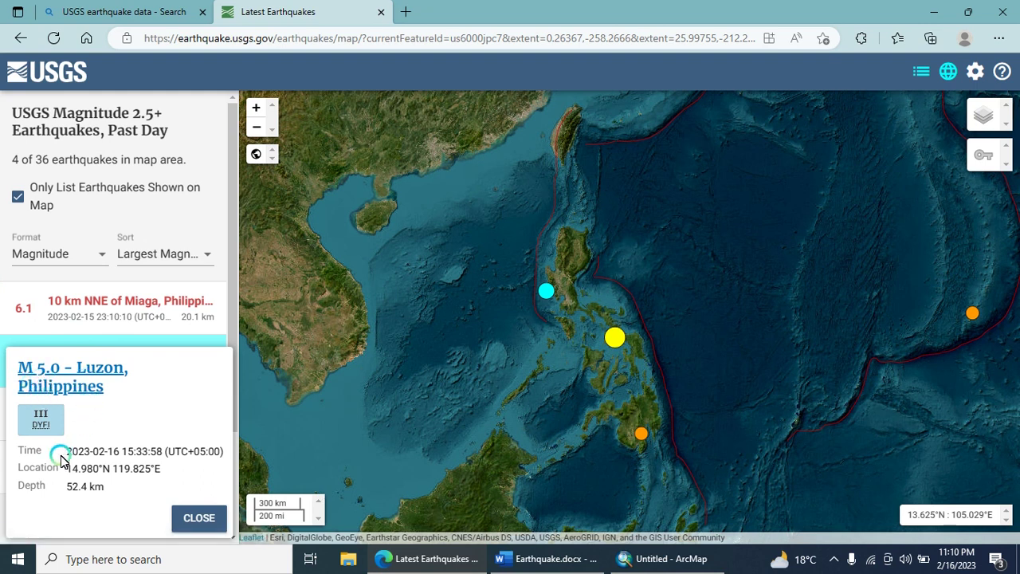
{"action": "left_click_drag", "start_coordinate": [68, 456], "coordinate": [114, 456]}
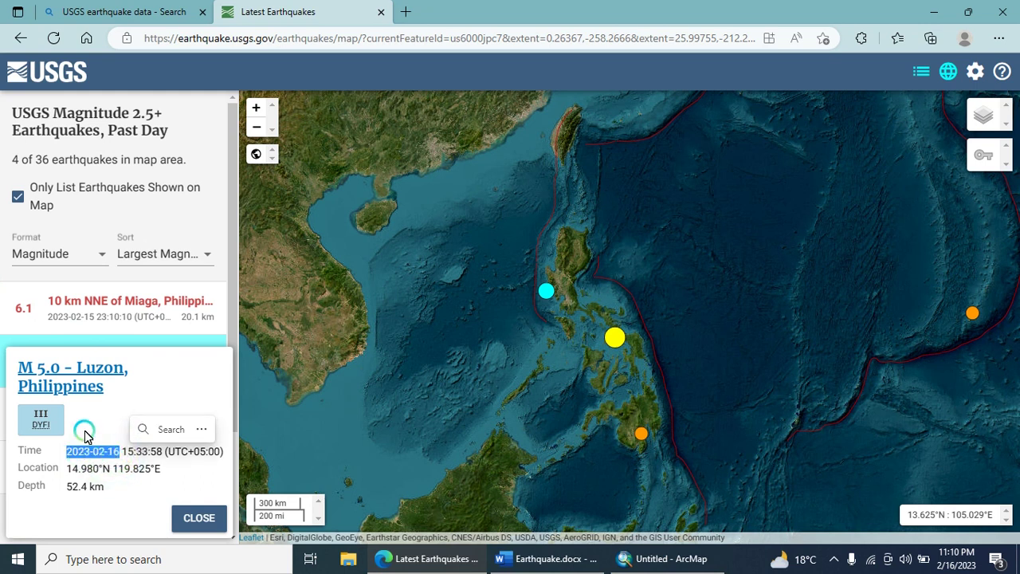
{"action": "left_click", "coordinate": [86, 430]}
{"action": "left_click_drag", "start_coordinate": [566, 371], "coordinate": [478, 351]}
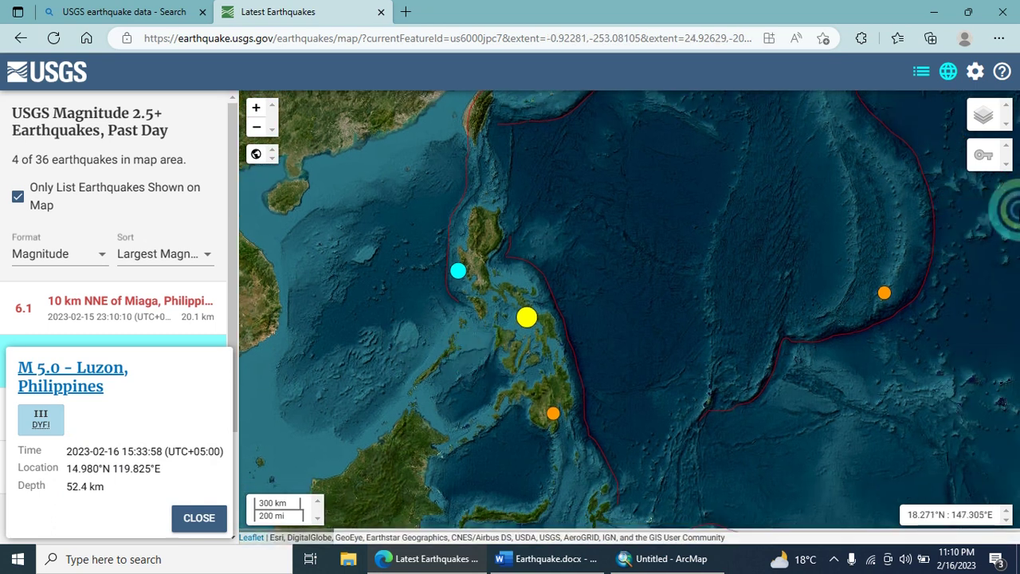
Step: Open the map layer options and turn on the Population Density and U.S. Faults overlays
{"action": "left_click", "coordinate": [983, 116]}
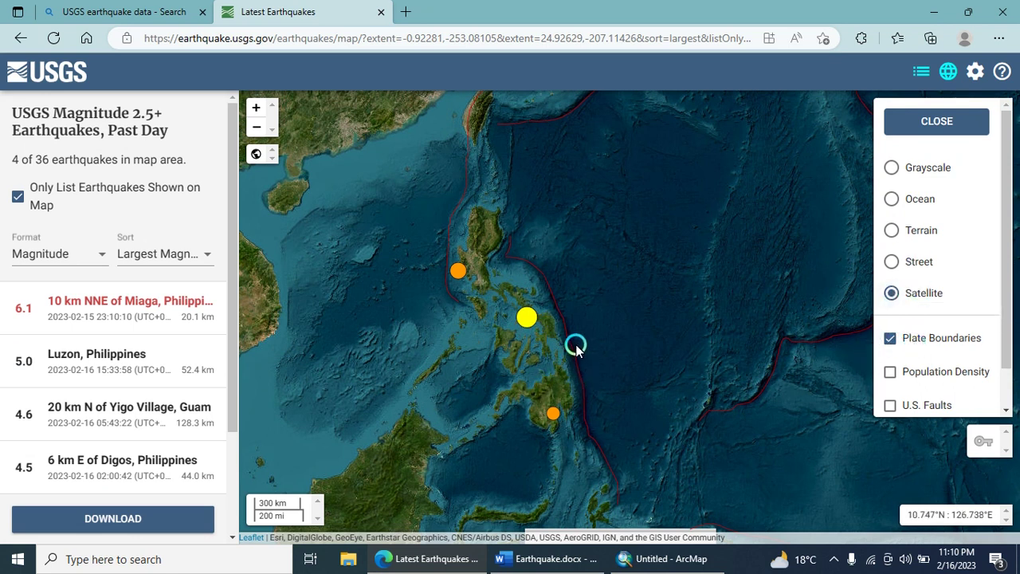
{"action": "left_click_drag", "start_coordinate": [580, 385], "coordinate": [586, 388]}
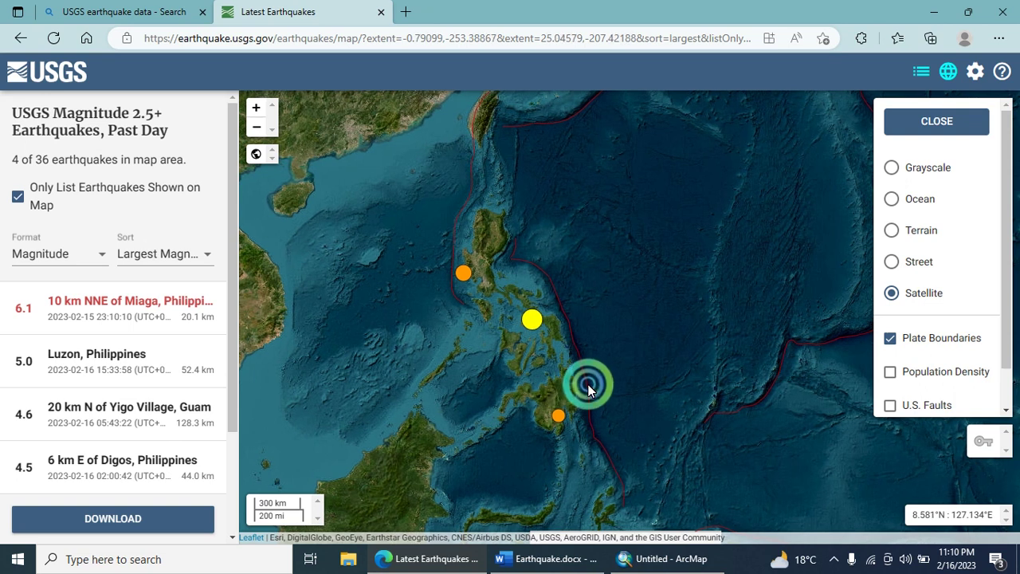
{"action": "left_click", "coordinate": [892, 371]}
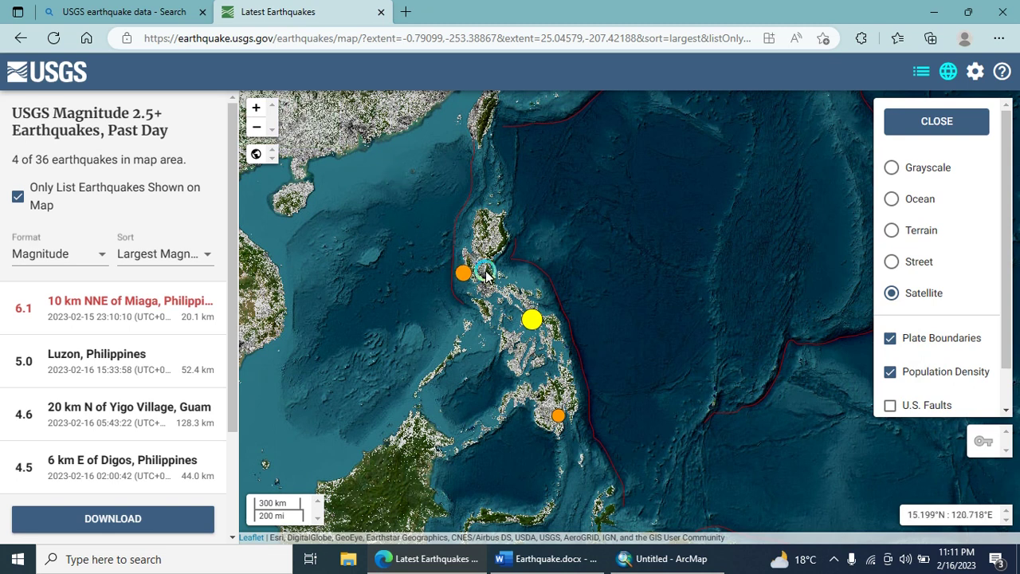
{"action": "left_click", "coordinate": [888, 406]}
Step: Turn off the Population Density overlay
{"action": "left_click_drag", "start_coordinate": [575, 362], "coordinate": [898, 398]}
{"action": "left_click_drag", "start_coordinate": [506, 301], "coordinate": [785, 382]}
{"action": "left_click_drag", "start_coordinate": [446, 314], "coordinate": [874, 375]}
{"action": "left_click", "coordinate": [874, 374]}
Step: Switch the basemap to Street and view the area from Turkey across the Mediterranean
{"action": "left_click_drag", "start_coordinate": [568, 273], "coordinate": [910, 432]}
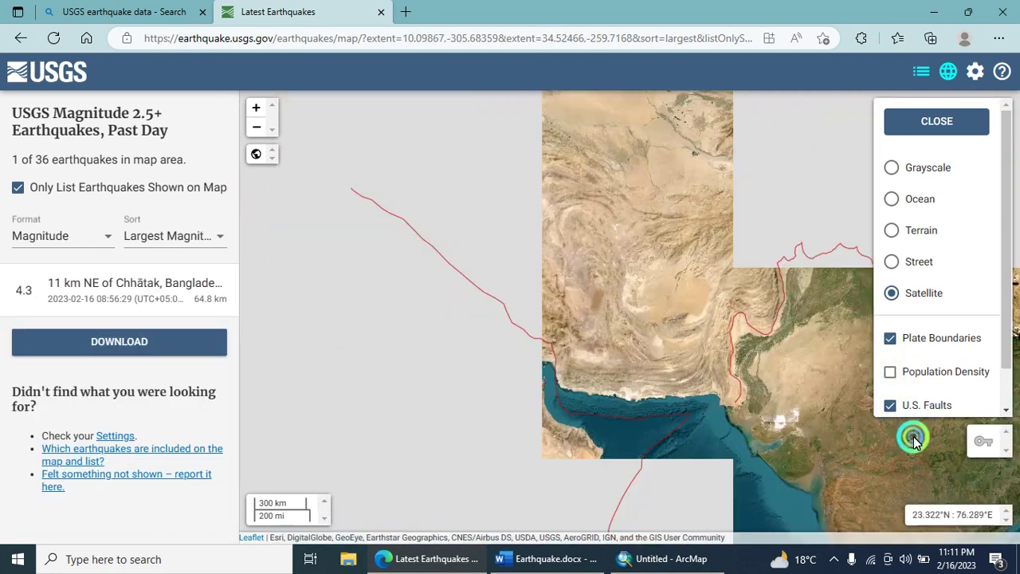
{"action": "left_click_drag", "start_coordinate": [547, 333], "coordinate": [820, 285]}
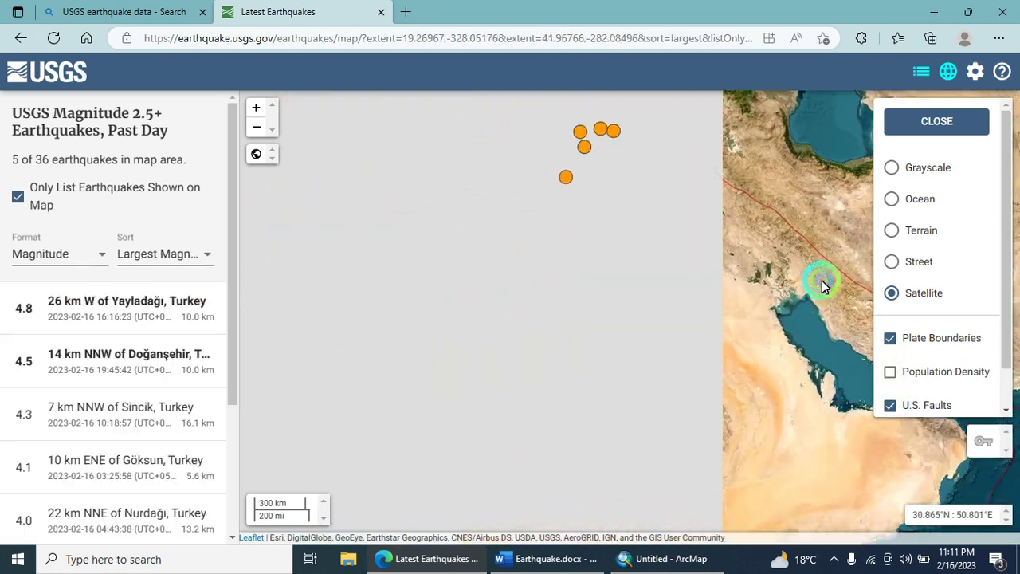
{"action": "left_click", "coordinate": [894, 263]}
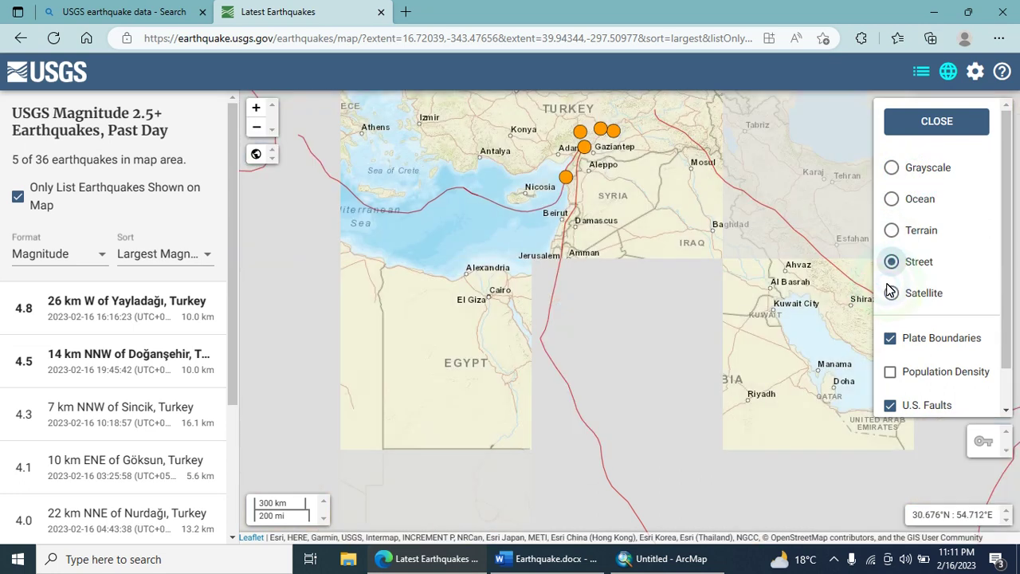
{"action": "left_click_drag", "start_coordinate": [617, 279], "coordinate": [776, 323]}
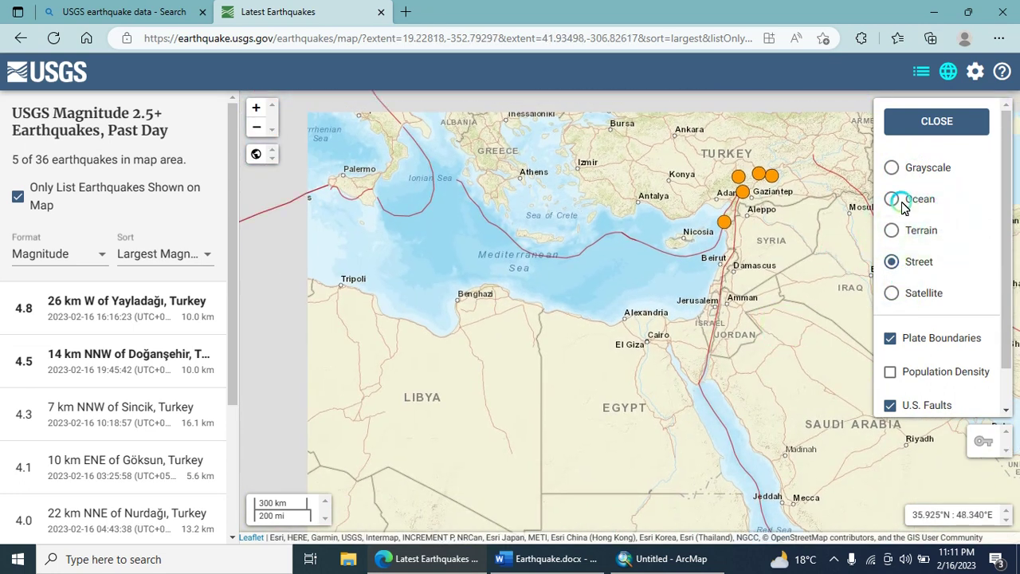
{"action": "left_click_drag", "start_coordinate": [669, 279], "coordinate": [837, 332]}
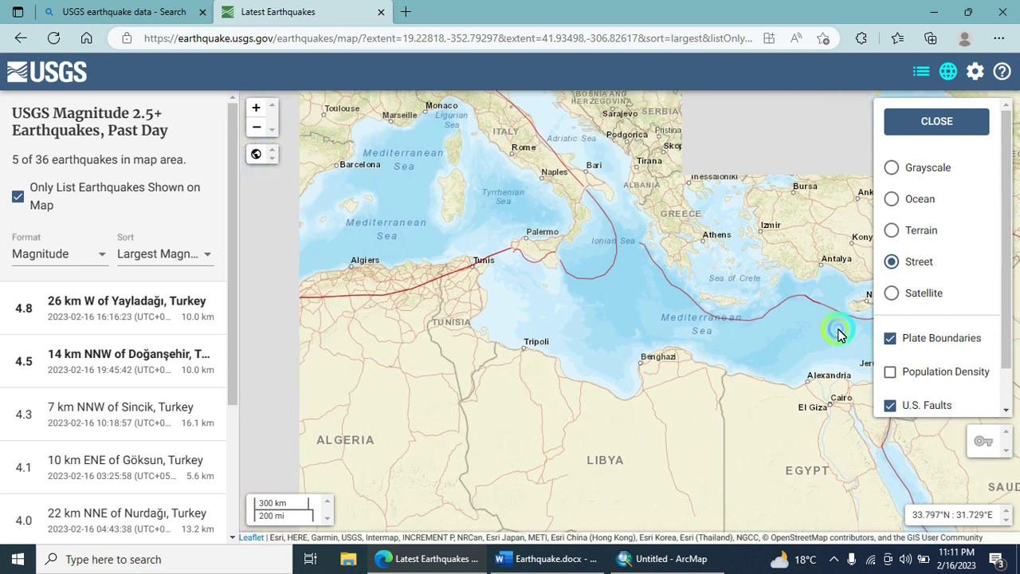
Step: Examine the plate boundaries, U.S. faults and earthquakes across North America
{"action": "left_click", "coordinate": [255, 128]}
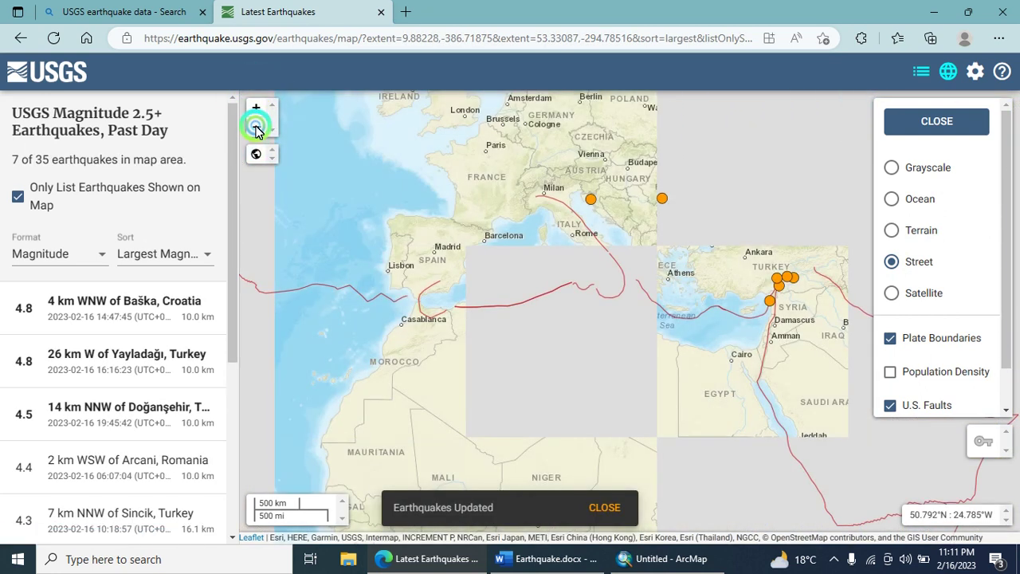
{"action": "left_click", "coordinate": [255, 128]}
{"action": "left_click_drag", "start_coordinate": [528, 278], "coordinate": [855, 297]}
{"action": "left_click_drag", "start_coordinate": [588, 349], "coordinate": [726, 335]}
{"action": "left_click_drag", "start_coordinate": [466, 242], "coordinate": [544, 304]}
{"action": "left_click_drag", "start_coordinate": [518, 358], "coordinate": [521, 392]}
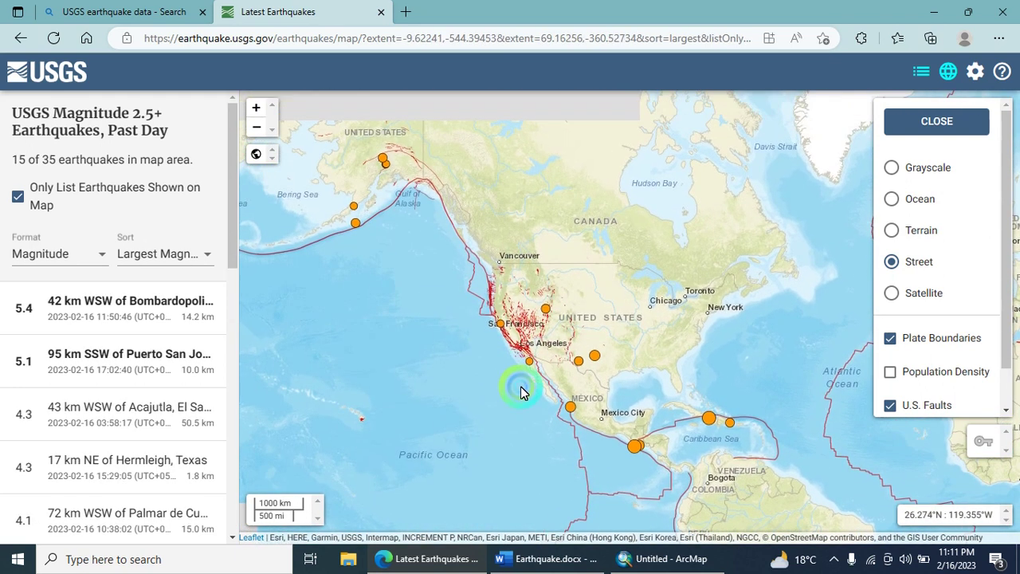
{"action": "left_click", "coordinate": [884, 433]}
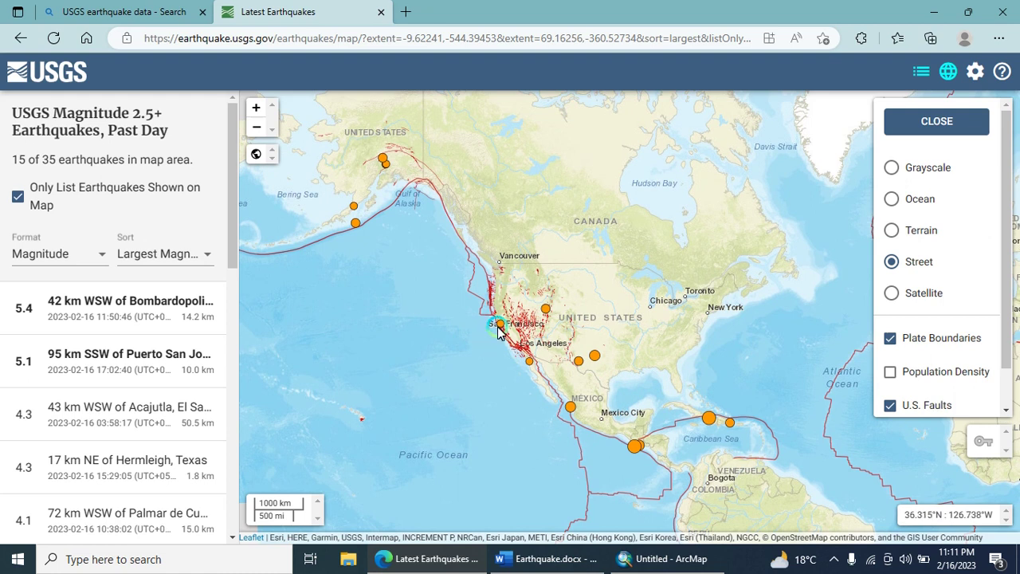
{"action": "left_click", "coordinate": [332, 282]}
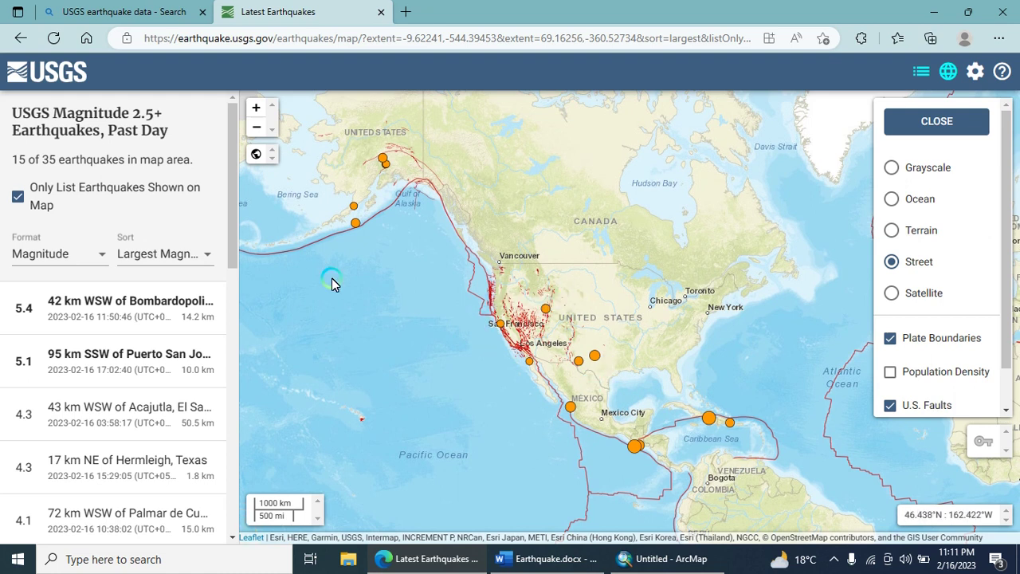
Step: Inspect the fault lines of the western United States in close-up, along the Pacific coast and inland
{"action": "left_click", "coordinate": [256, 107]}
{"action": "left_click", "coordinate": [256, 107]}
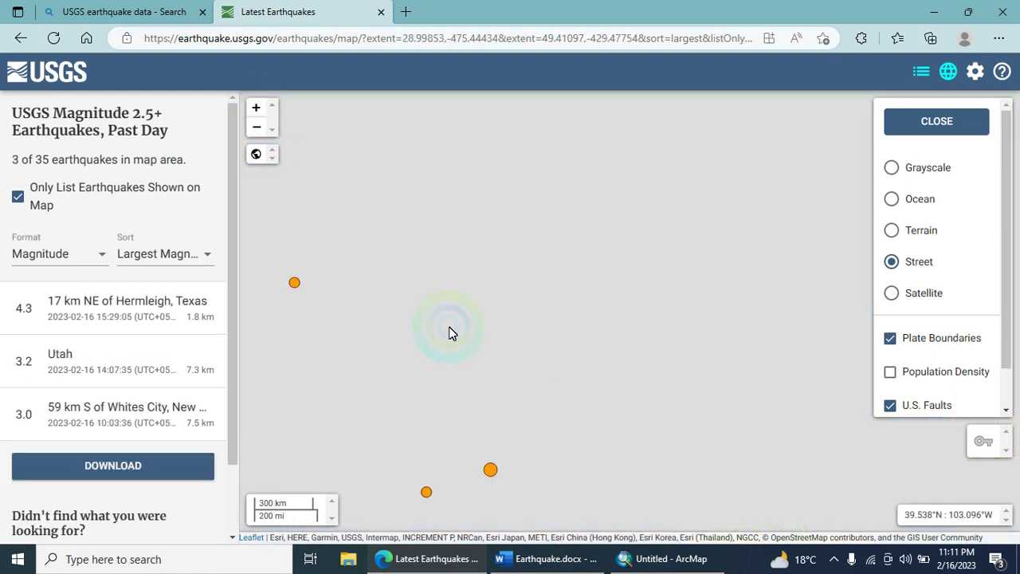
{"action": "left_click_drag", "start_coordinate": [460, 375], "coordinate": [637, 358]}
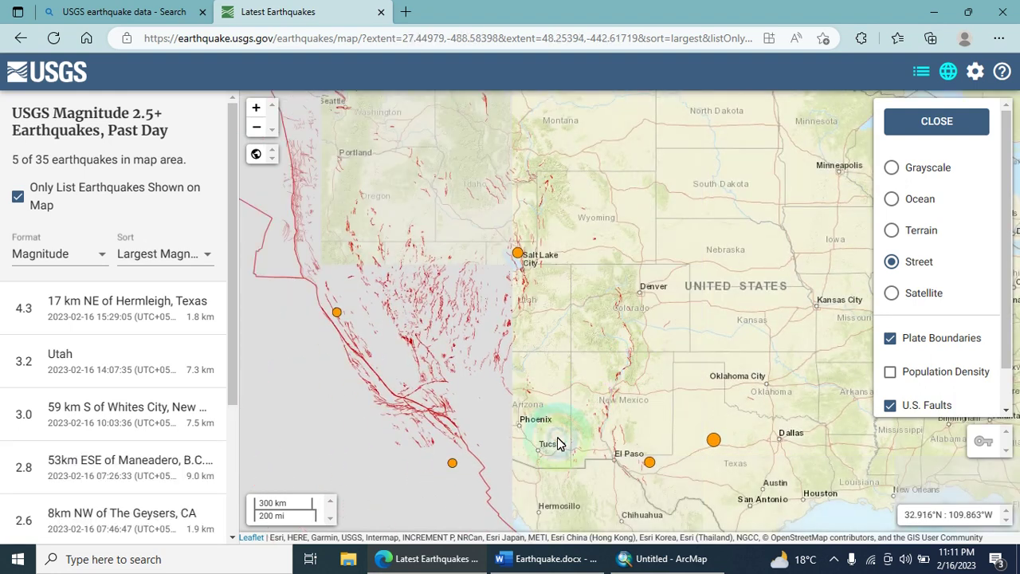
{"action": "left_click_drag", "start_coordinate": [557, 438], "coordinate": [607, 364]}
{"action": "left_click_drag", "start_coordinate": [494, 208], "coordinate": [472, 319]}
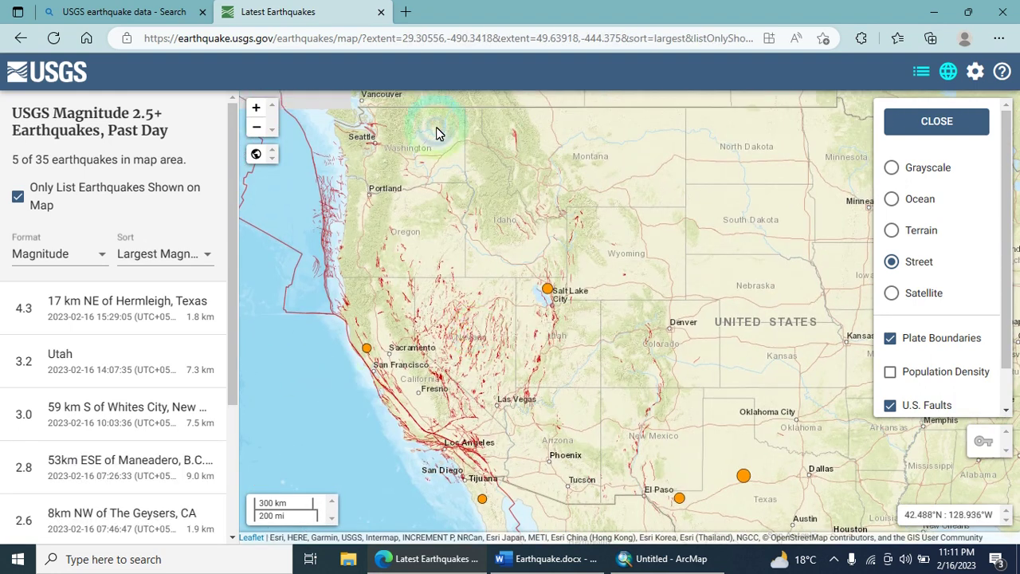
{"action": "left_click", "coordinate": [362, 302]}
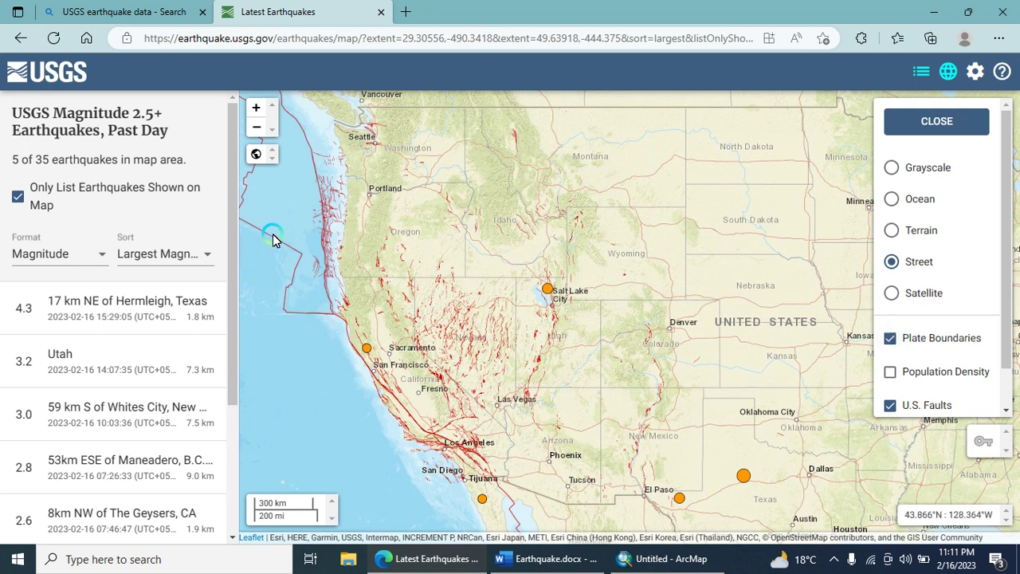
Step: Preview the Ocean and Terrain basemaps, and set the basemap to Grayscale
{"action": "left_click", "coordinate": [891, 200]}
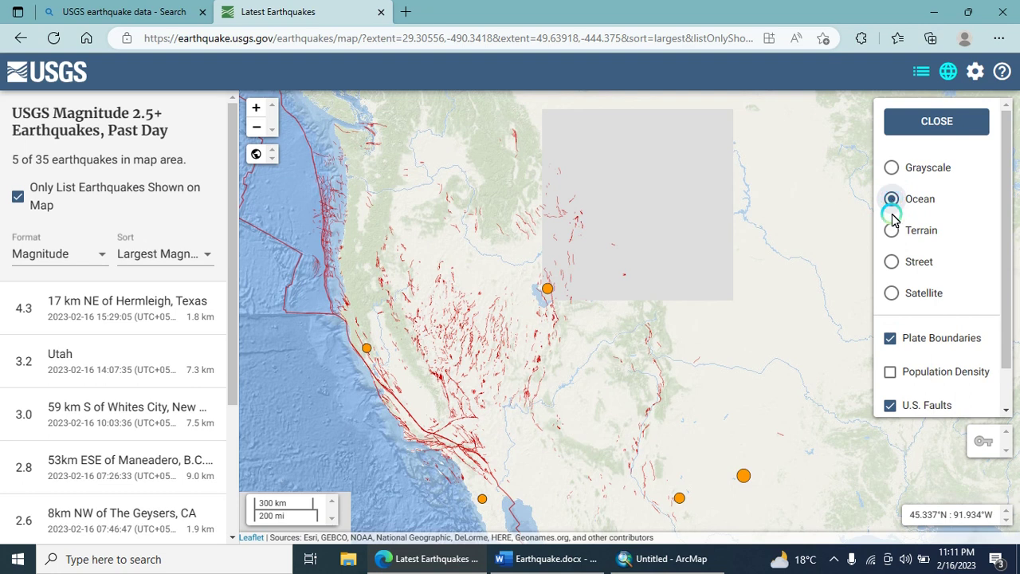
{"action": "left_click", "coordinate": [892, 231]}
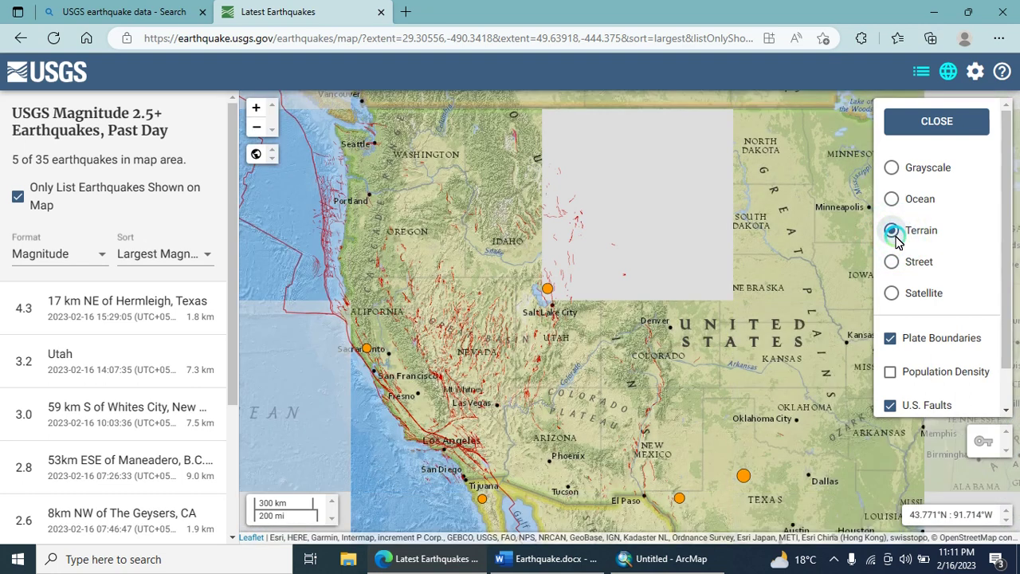
{"action": "left_click", "coordinate": [893, 171]}
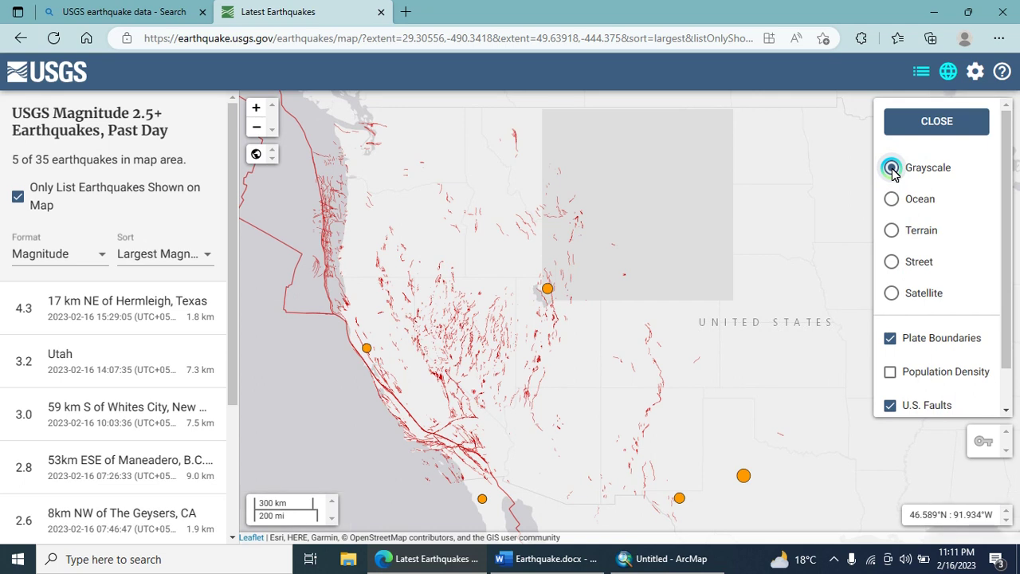
Step: Set the basemap to Terrain and inspect the fault lines of southern California in close-up
{"action": "left_click", "coordinate": [887, 238]}
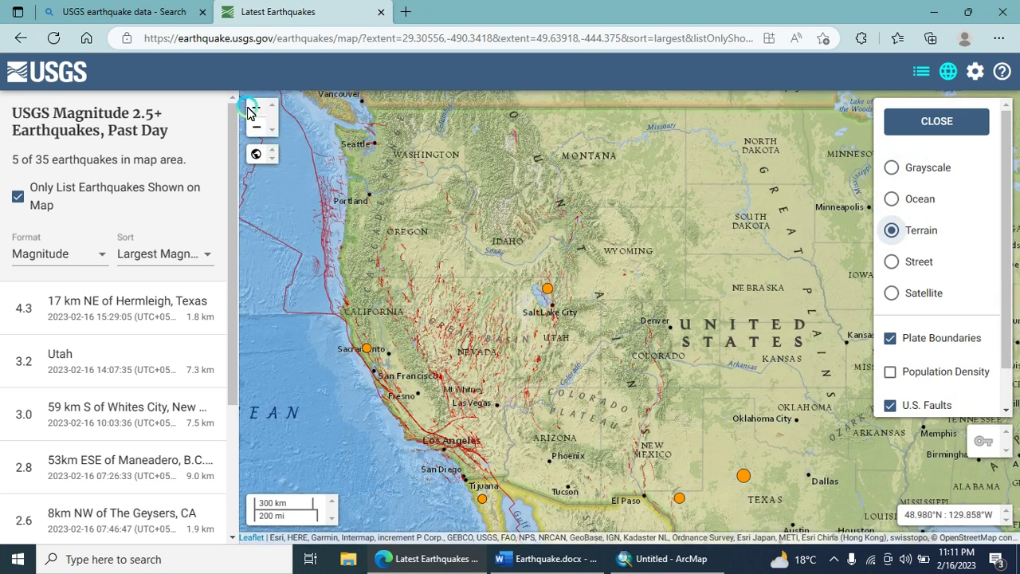
{"action": "double_click", "coordinate": [250, 112]}
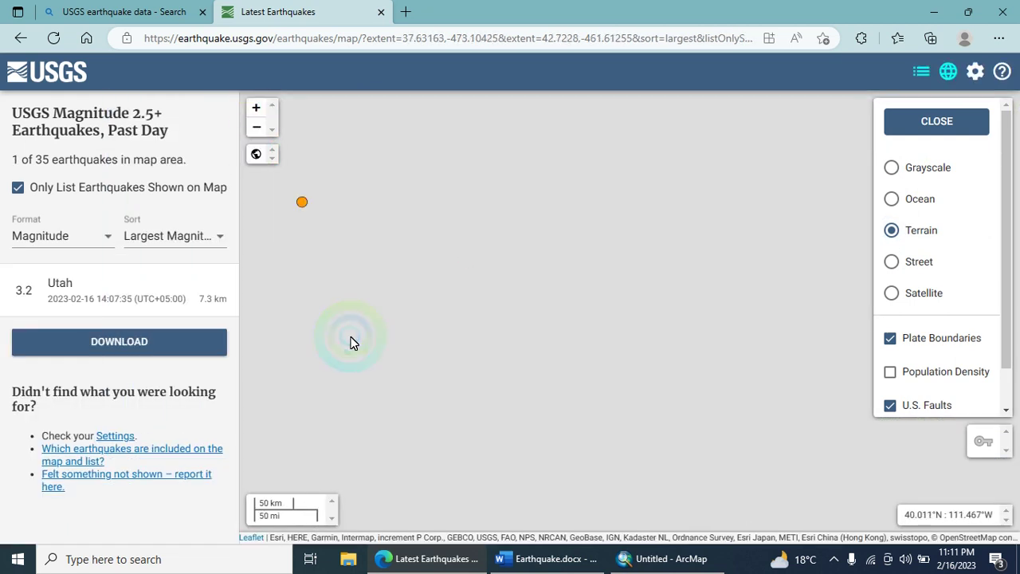
{"action": "left_click_drag", "start_coordinate": [416, 369], "coordinate": [576, 298]}
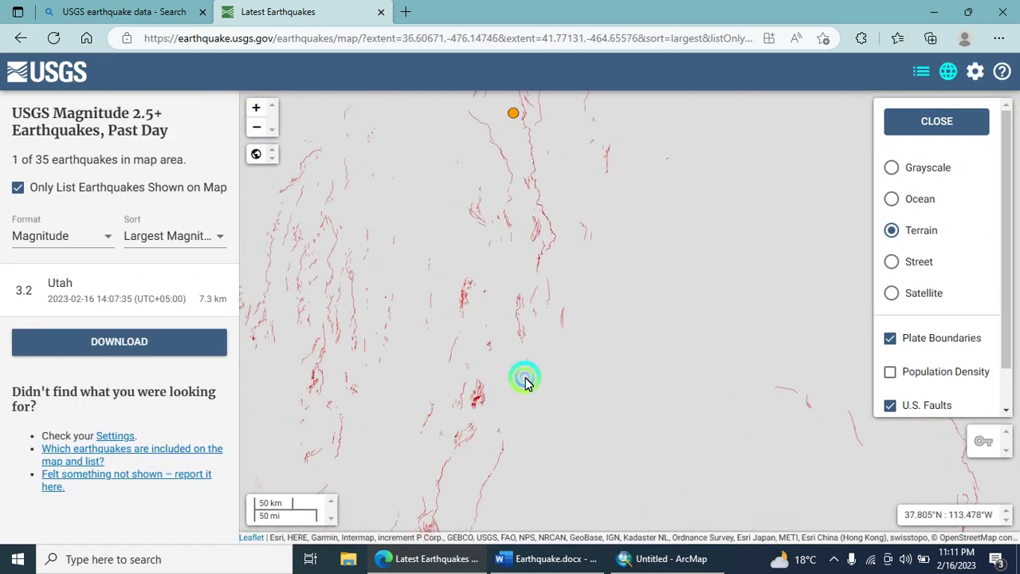
{"action": "left_click_drag", "start_coordinate": [525, 377], "coordinate": [630, 290]}
{"action": "left_click_drag", "start_coordinate": [449, 415], "coordinate": [558, 358]}
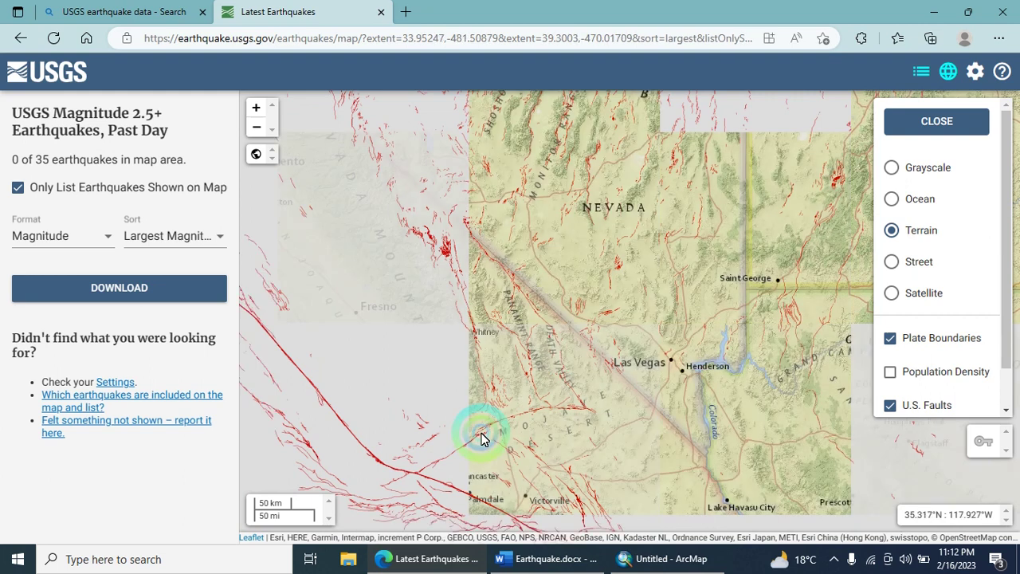
{"action": "left_click_drag", "start_coordinate": [480, 436], "coordinate": [601, 266]}
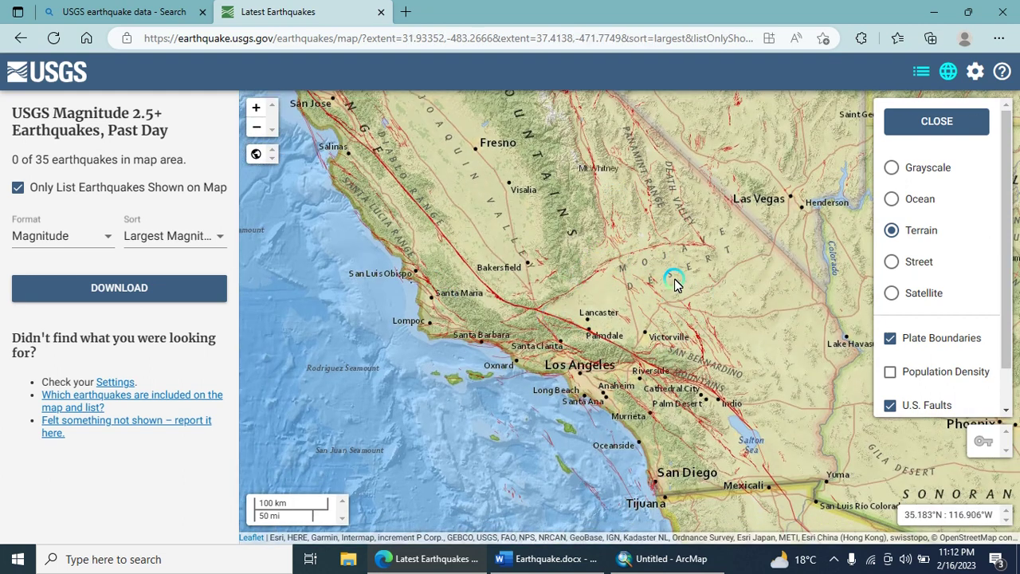
Step: Compare the map with and without Plate Boundaries, and check the list's sort options, keeping Largest Magnitude First
{"action": "left_click", "coordinate": [892, 338]}
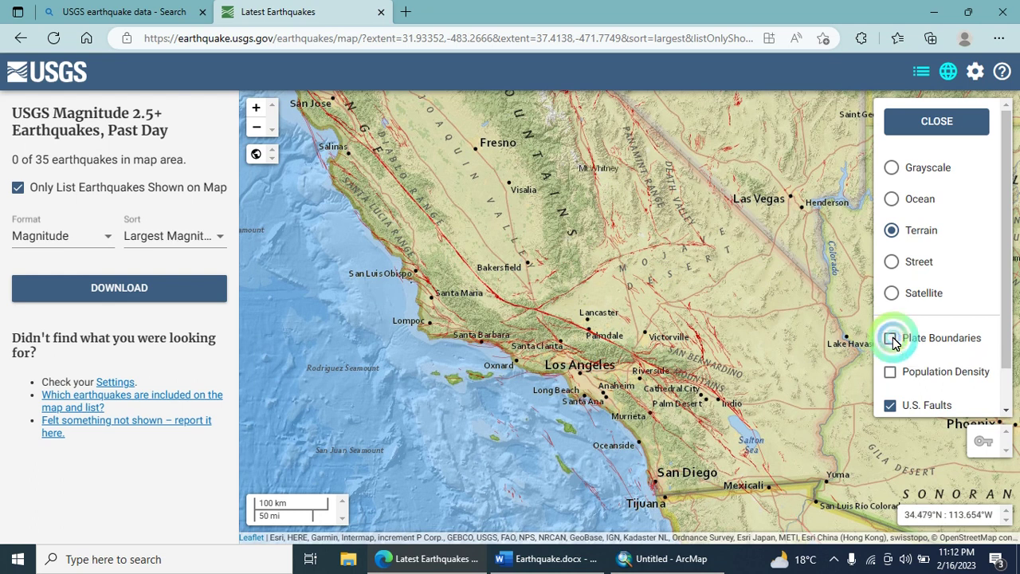
{"action": "left_click", "coordinate": [892, 338]}
{"action": "left_click", "coordinate": [893, 338]}
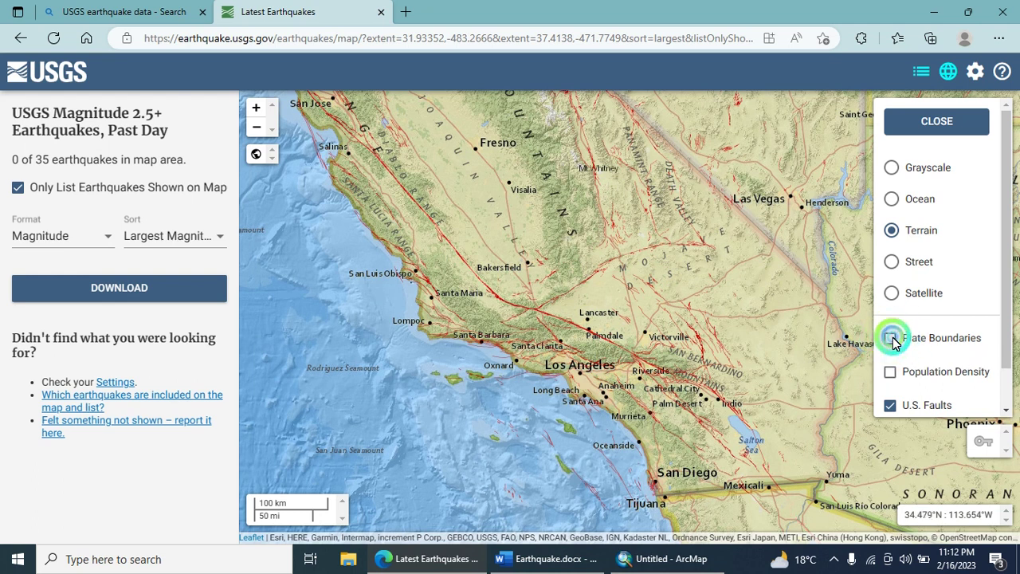
{"action": "left_click", "coordinate": [893, 338]}
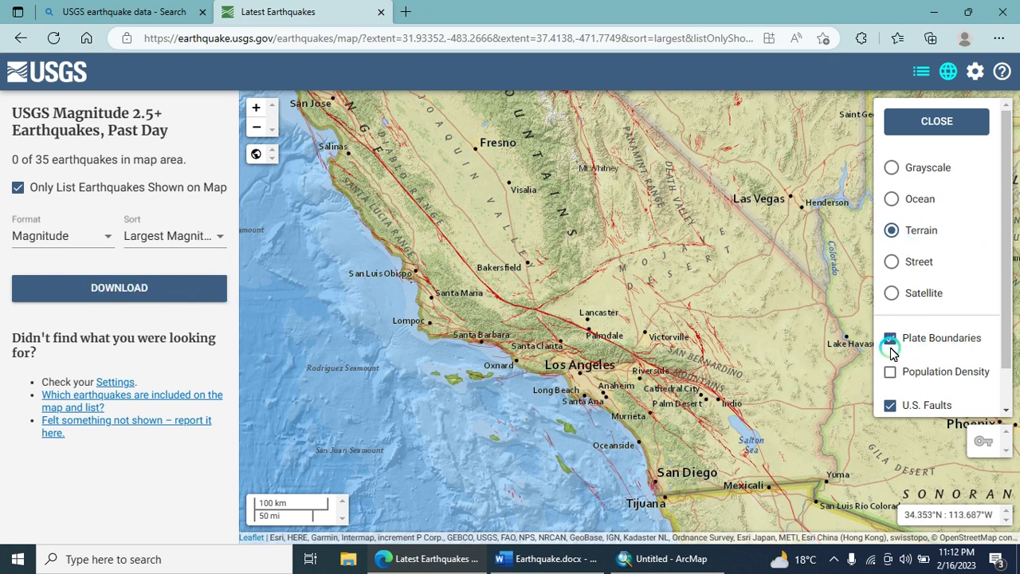
{"action": "left_click", "coordinate": [189, 252]}
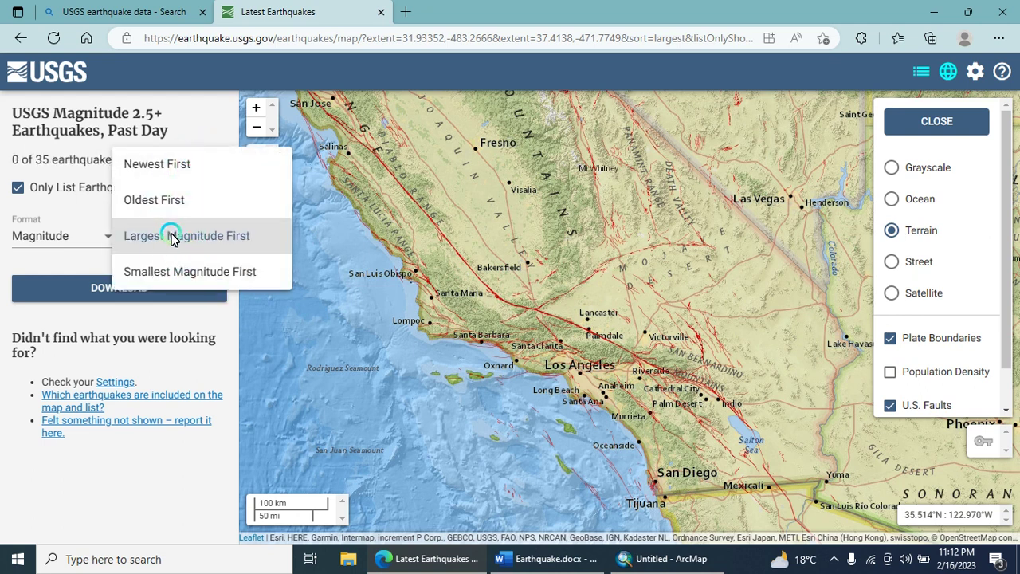
{"action": "left_click", "coordinate": [176, 239]}
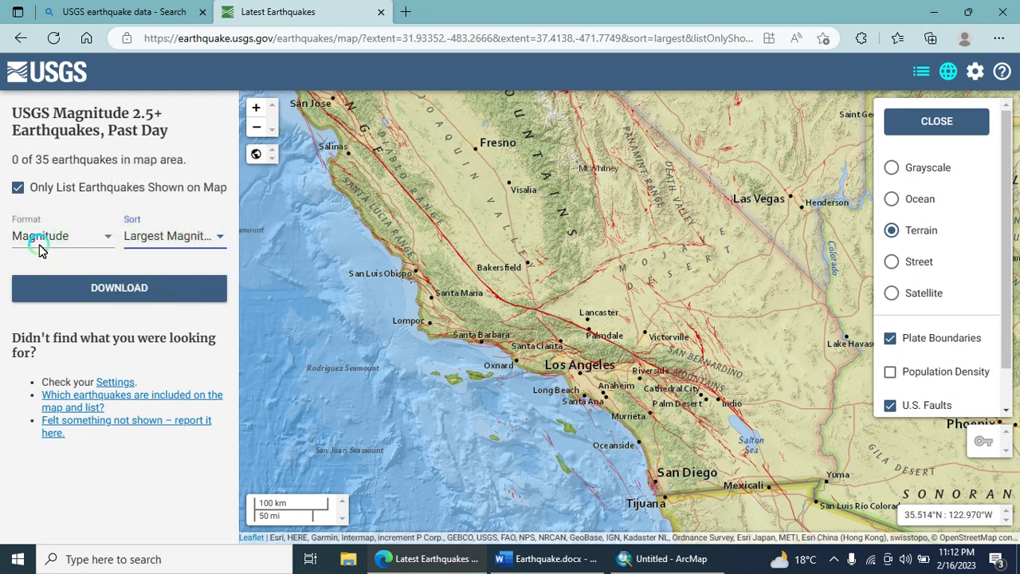
Step: Hide the U.S. Faults overlay while keeping Plate Boundaries shown, and review the map legend
{"action": "left_click", "coordinate": [890, 338]}
{"action": "left_click", "coordinate": [890, 406]}
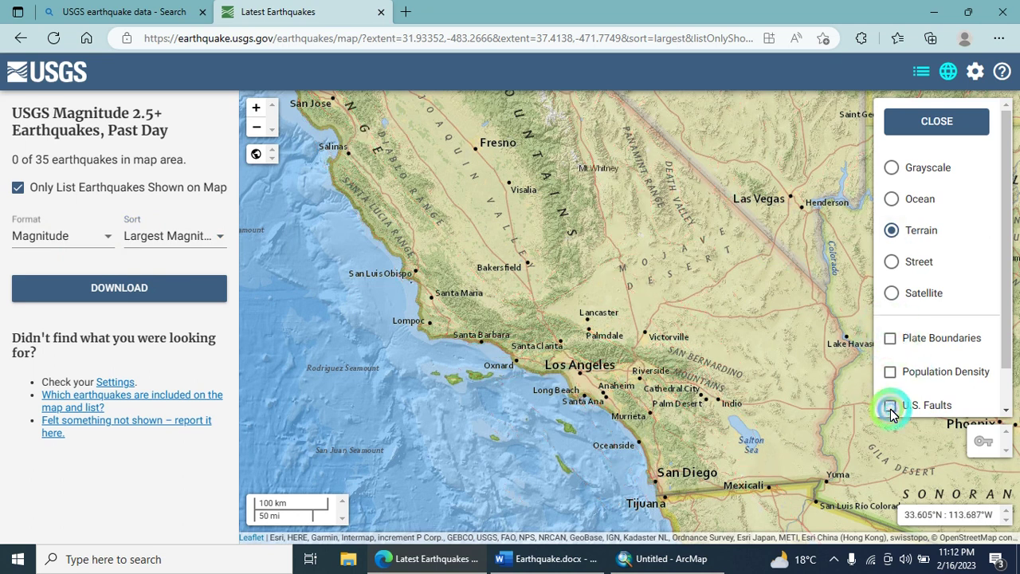
{"action": "left_click", "coordinate": [890, 338]}
{"action": "left_click", "coordinate": [947, 120]}
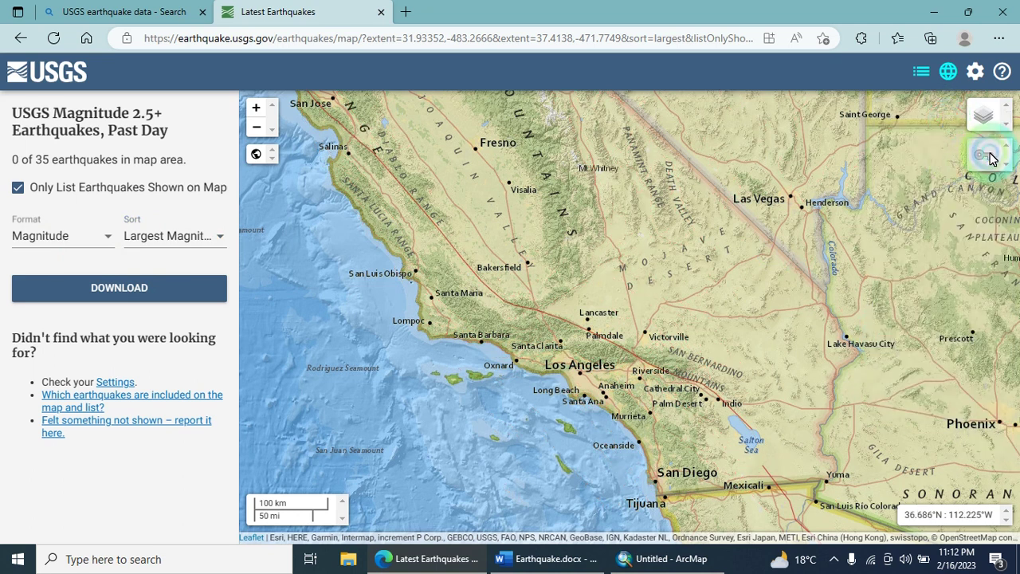
{"action": "left_click", "coordinate": [986, 154]}
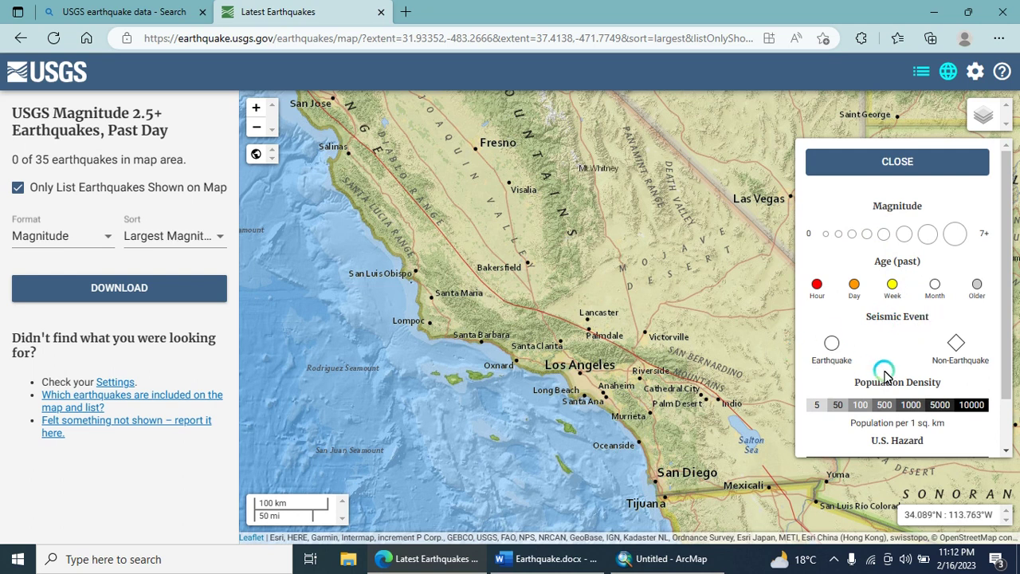
{"action": "left_click", "coordinate": [965, 161]}
Step: Download the past-day magnitude 2.5+ earthquake results in CSV format
{"action": "left_click", "coordinate": [260, 134]}
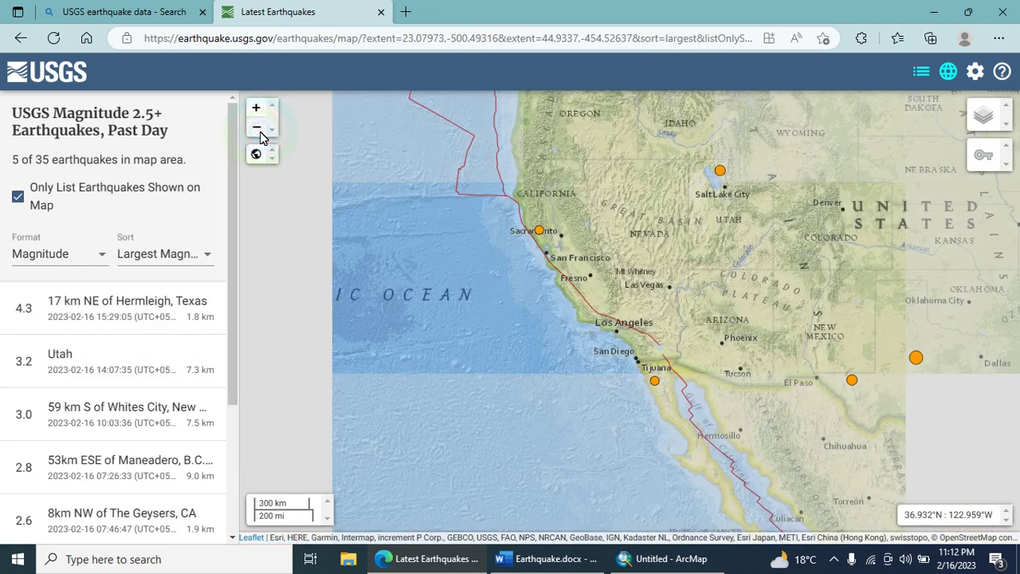
{"action": "left_click", "coordinate": [260, 134]}
{"action": "left_click", "coordinate": [259, 131]}
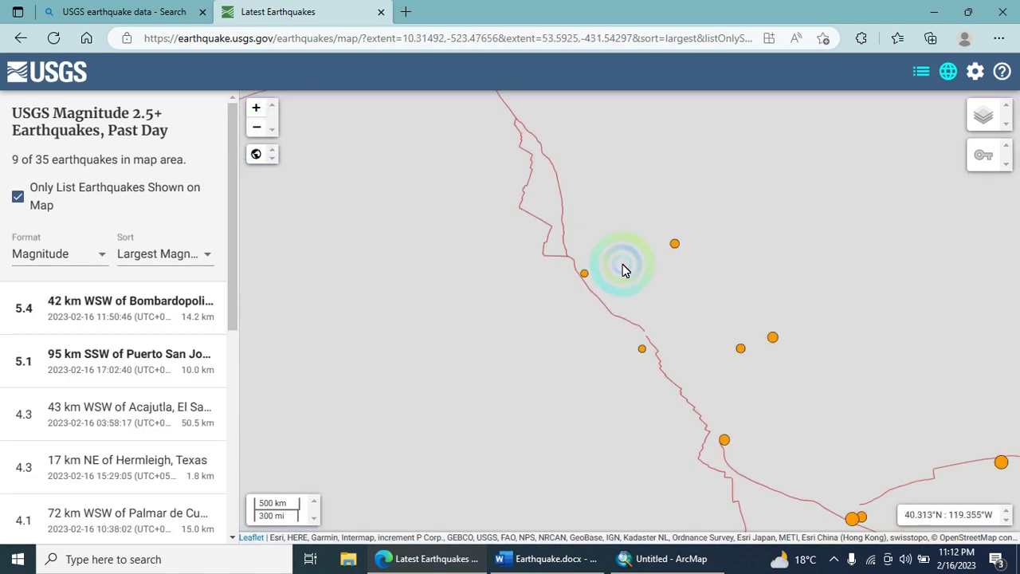
{"action": "left_click_drag", "start_coordinate": [616, 271], "coordinate": [430, 255]}
{"action": "left_click", "coordinate": [257, 131]}
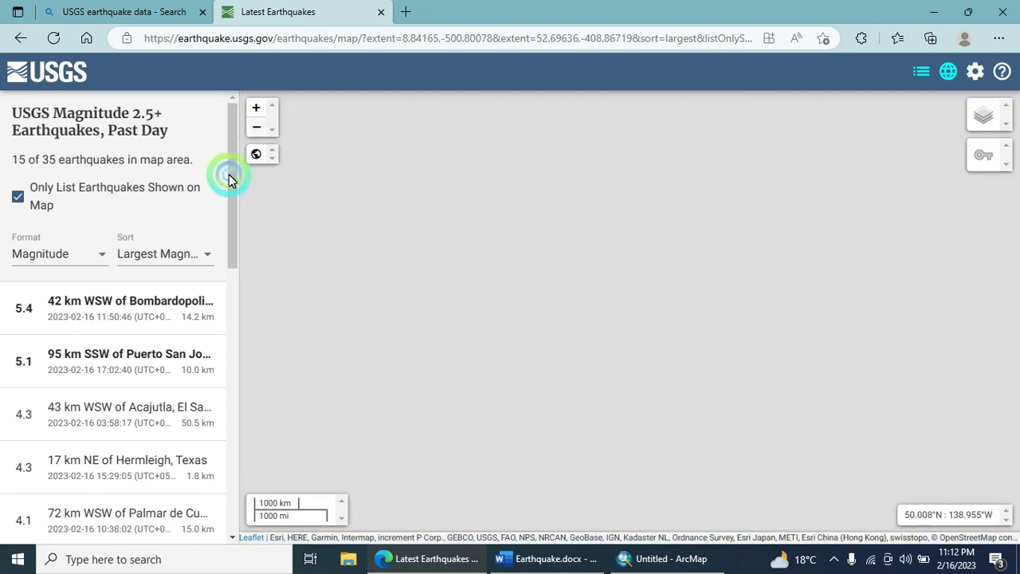
{"action": "left_click_drag", "start_coordinate": [228, 178], "coordinate": [214, 474]}
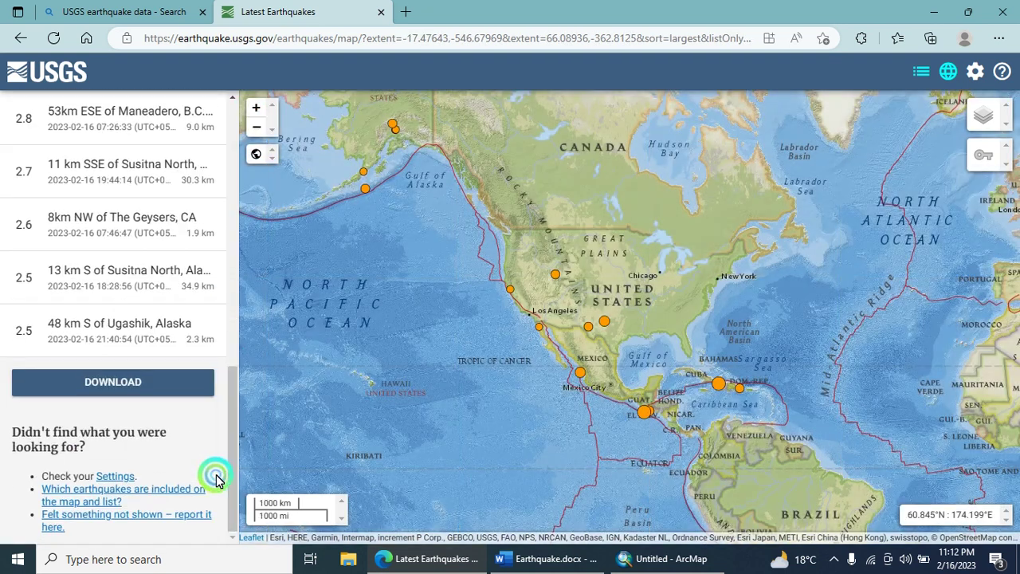
{"action": "left_click", "coordinate": [117, 382]}
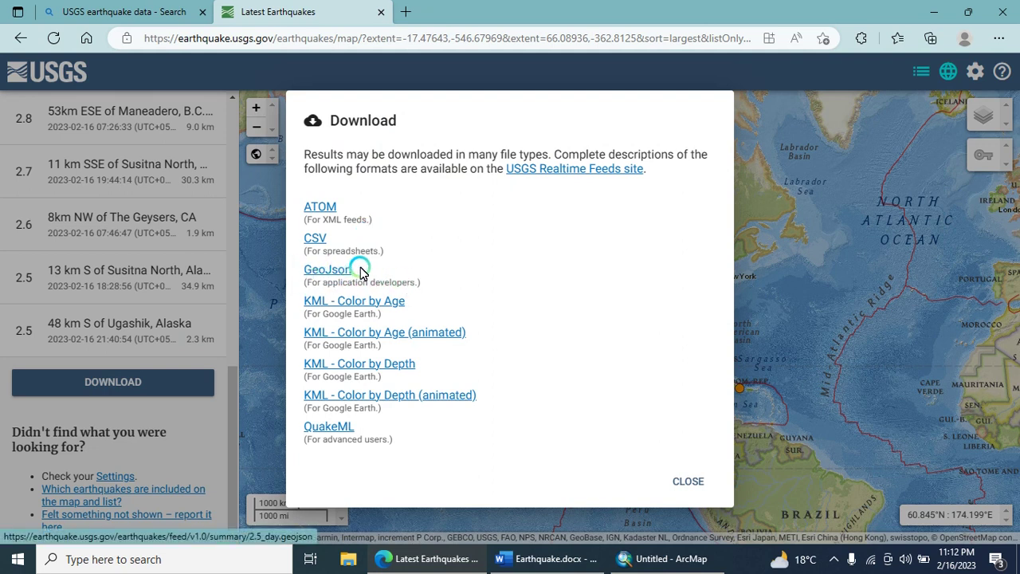
{"action": "left_click", "coordinate": [326, 241]}
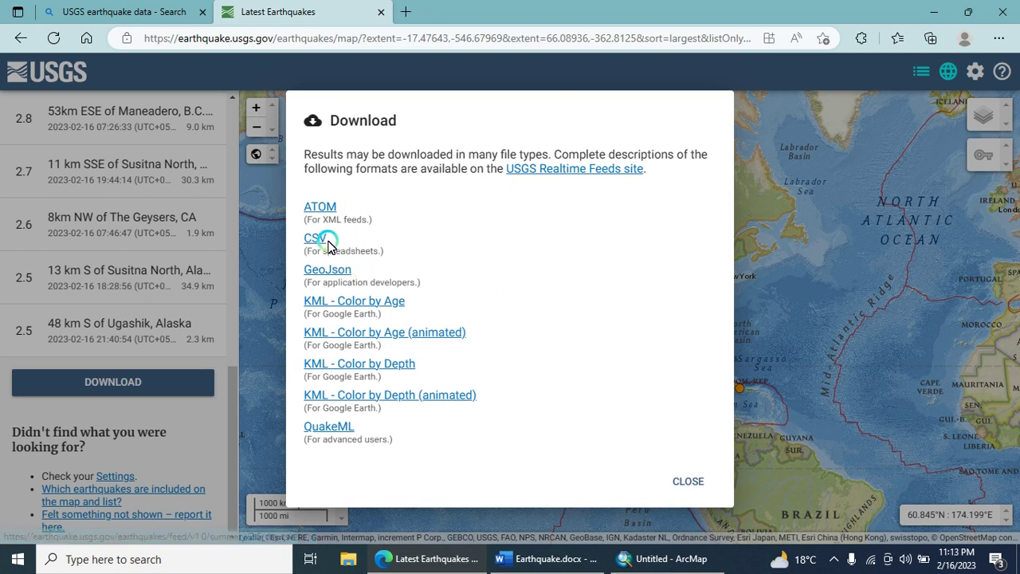
{"action": "left_click", "coordinate": [377, 317]}
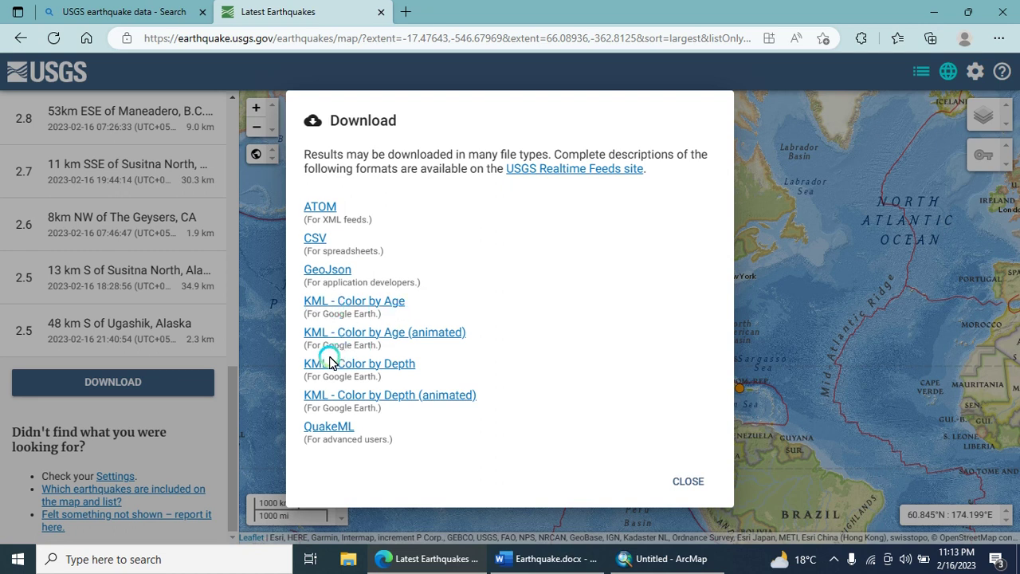
{"action": "left_click", "coordinate": [316, 240]}
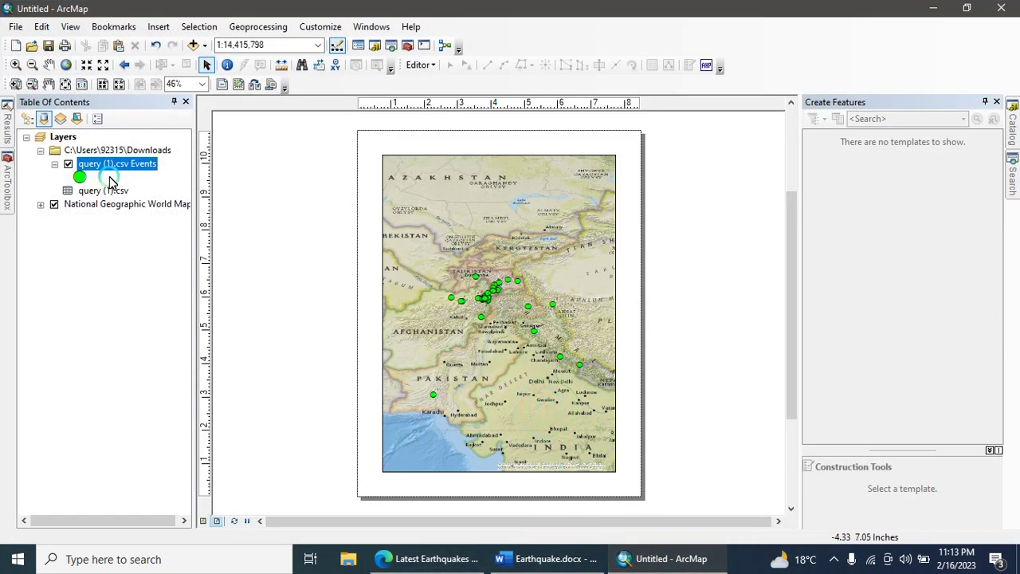
Step: In ArcMap, hide the query (1).csv Events layer and show the map in data view
{"action": "left_click", "coordinate": [68, 164]}
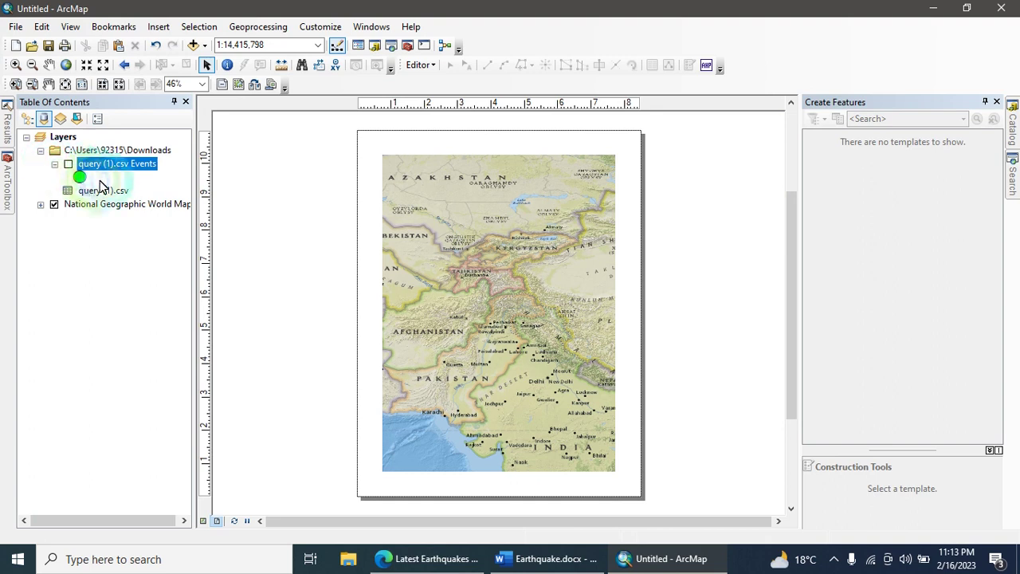
{"action": "left_click", "coordinate": [58, 198]}
{"action": "left_click", "coordinate": [204, 520]}
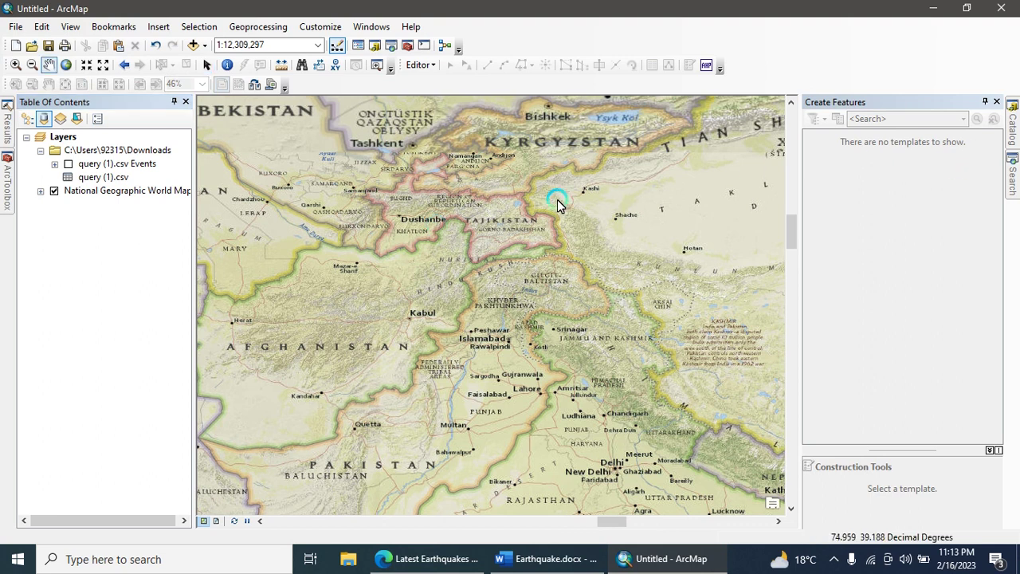
Step: Refresh the Downloads folder connection and add the 2.5_day (1).csv table to the map
{"action": "left_click", "coordinate": [1012, 124]}
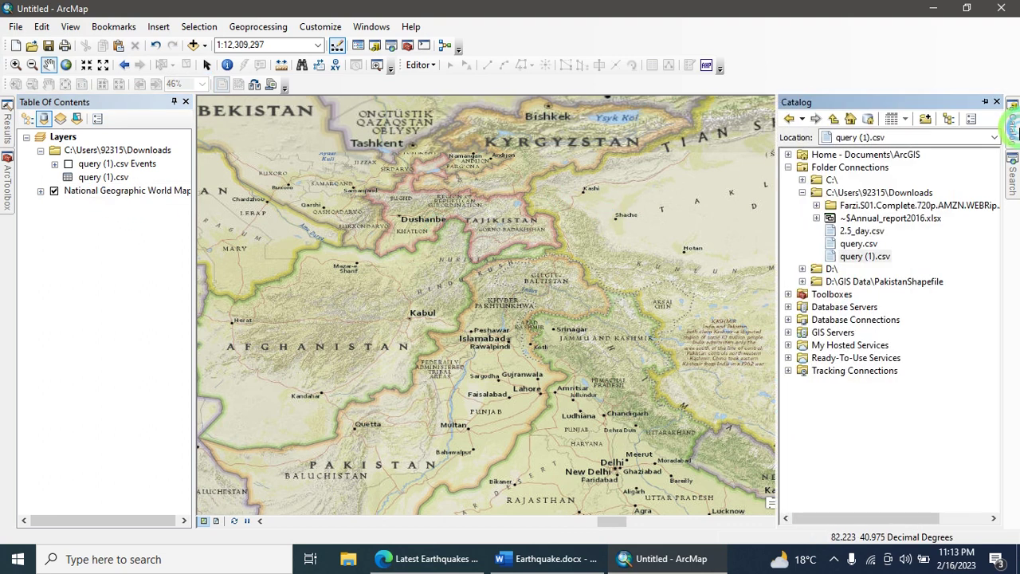
{"action": "right_click", "coordinate": [856, 196]}
{"action": "left_click", "coordinate": [884, 267]}
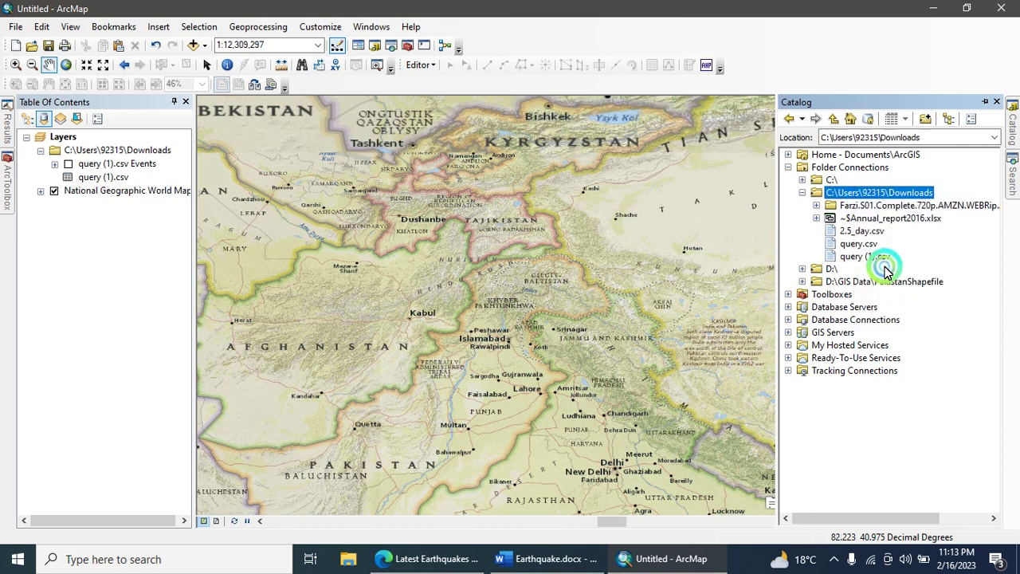
{"action": "left_click_drag", "start_coordinate": [865, 245], "coordinate": [611, 255]}
{"action": "left_click", "coordinate": [89, 182]}
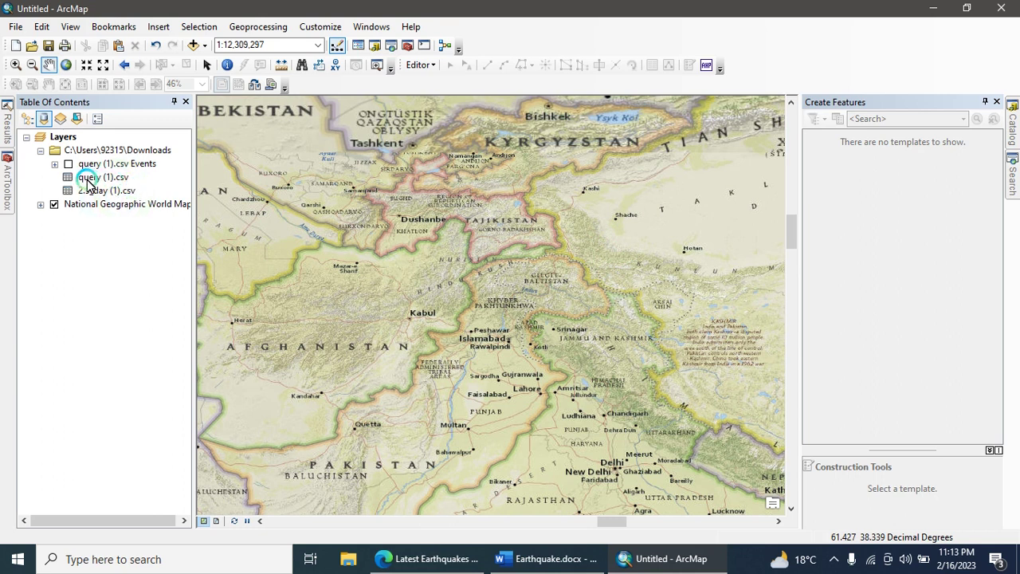
Step: Display the 2.5_day (1).csv table as XY points, using longitude for X, latitude for Y and GCS_WGS_1984
{"action": "left_click", "coordinate": [94, 190]}
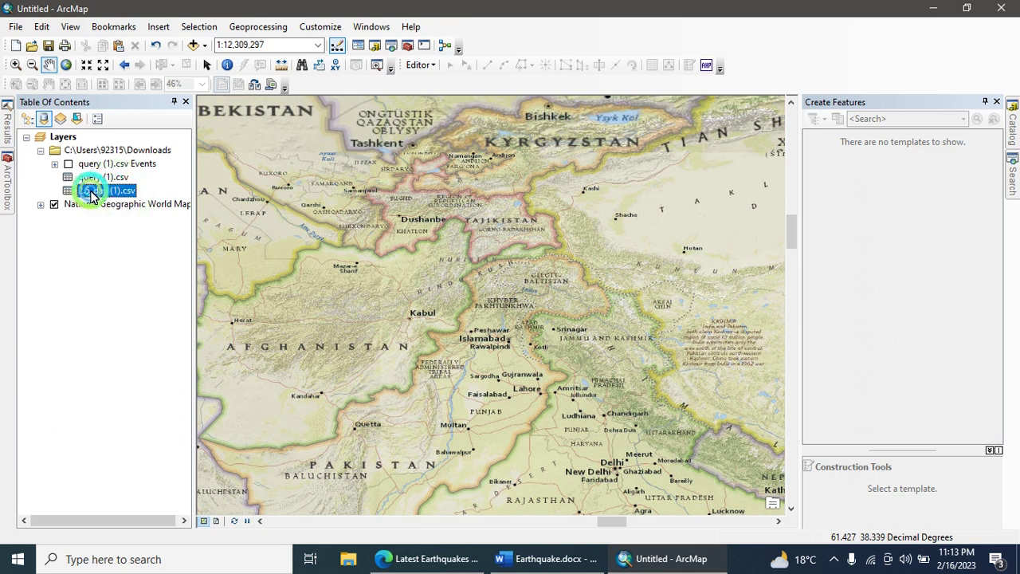
{"action": "right_click", "coordinate": [92, 191]}
{"action": "left_click", "coordinate": [148, 324]}
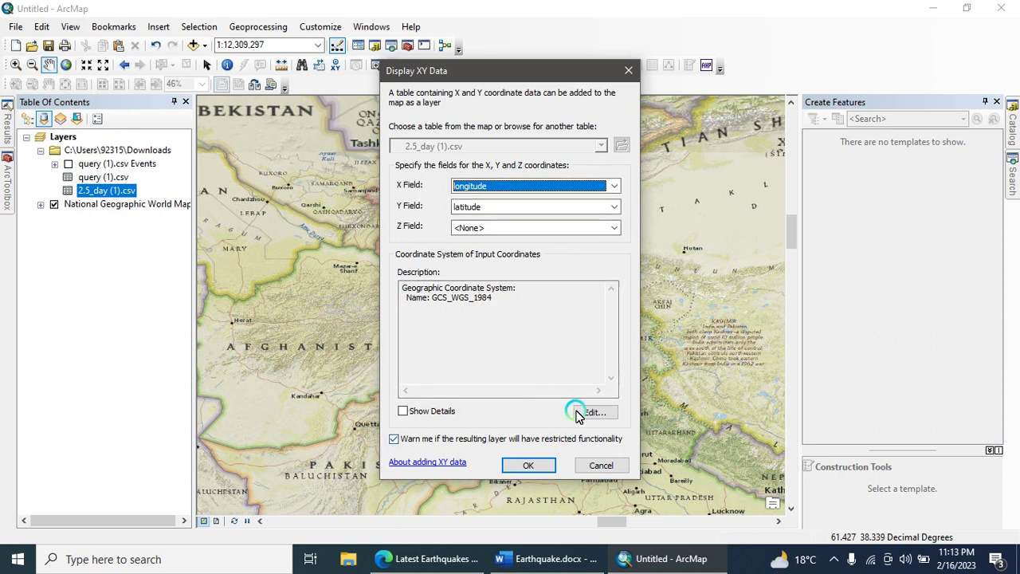
{"action": "left_click", "coordinate": [526, 466]}
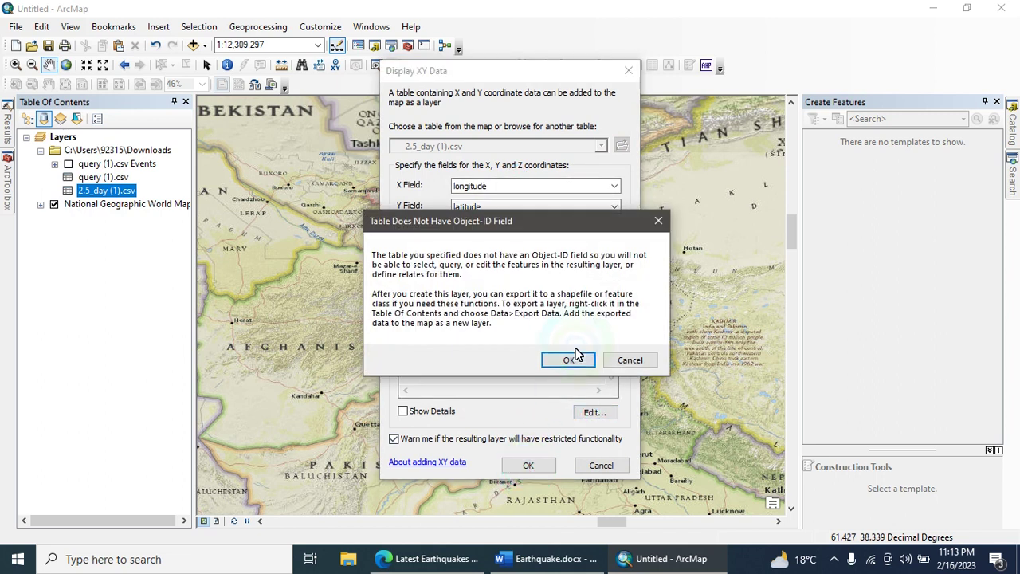
{"action": "left_click", "coordinate": [572, 361]}
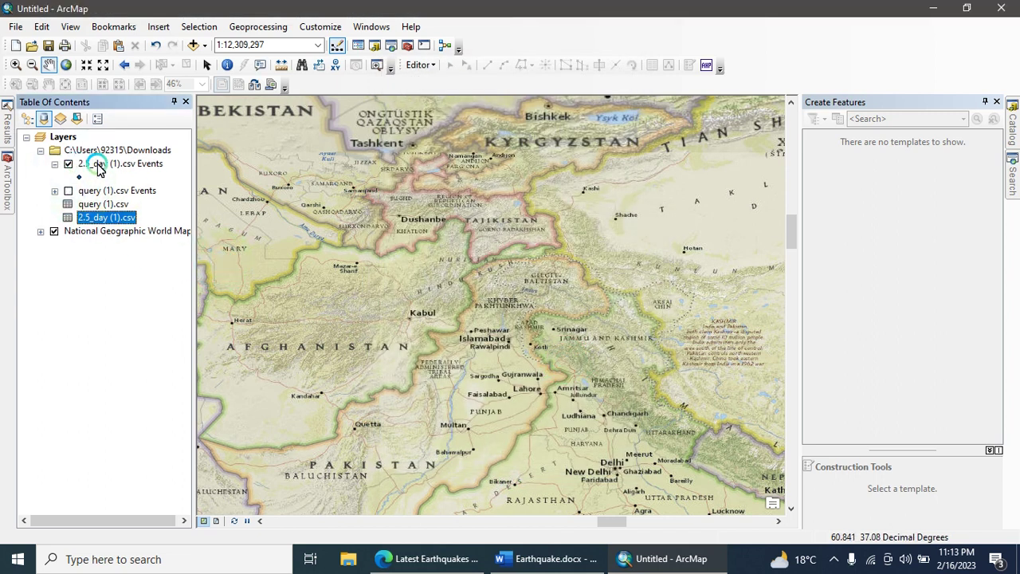
Step: Set the 2.5_day (1).csv Events layer's symbology to unique-value categories based on the mag field
{"action": "right_click", "coordinate": [98, 166]}
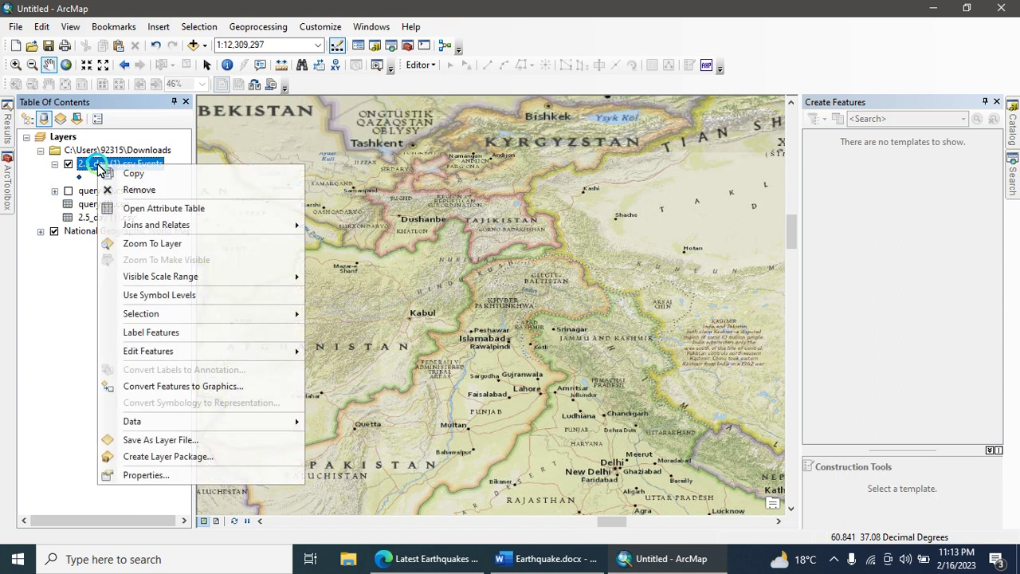
{"action": "left_click", "coordinate": [155, 479]}
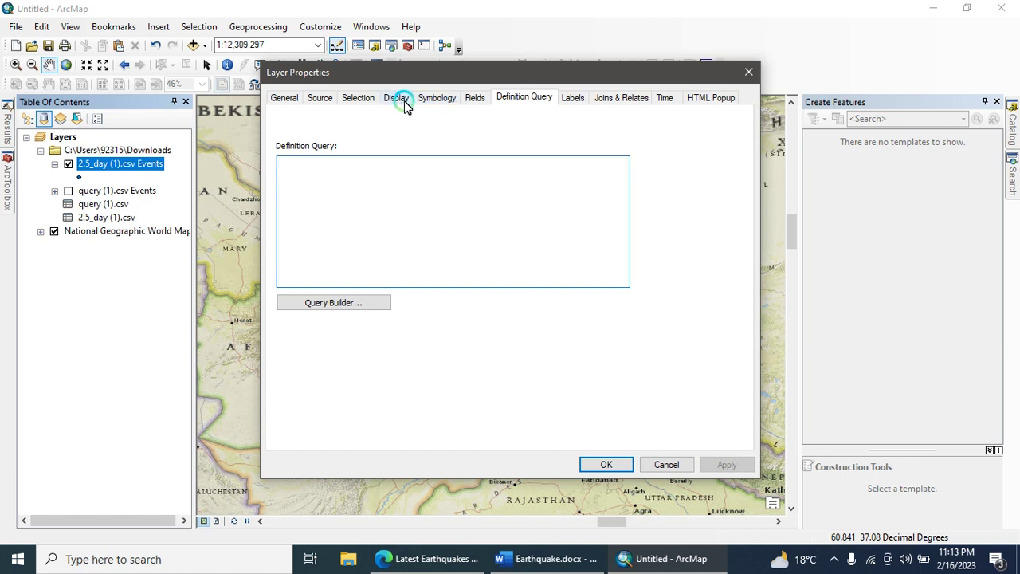
{"action": "left_click", "coordinate": [582, 98]}
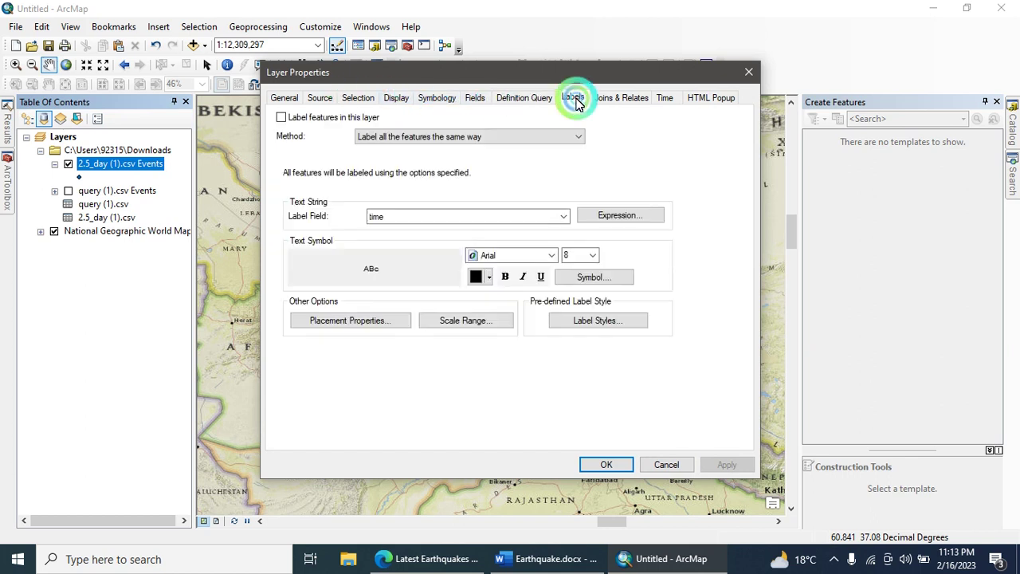
{"action": "left_click", "coordinate": [398, 98]}
{"action": "left_click", "coordinate": [435, 99]}
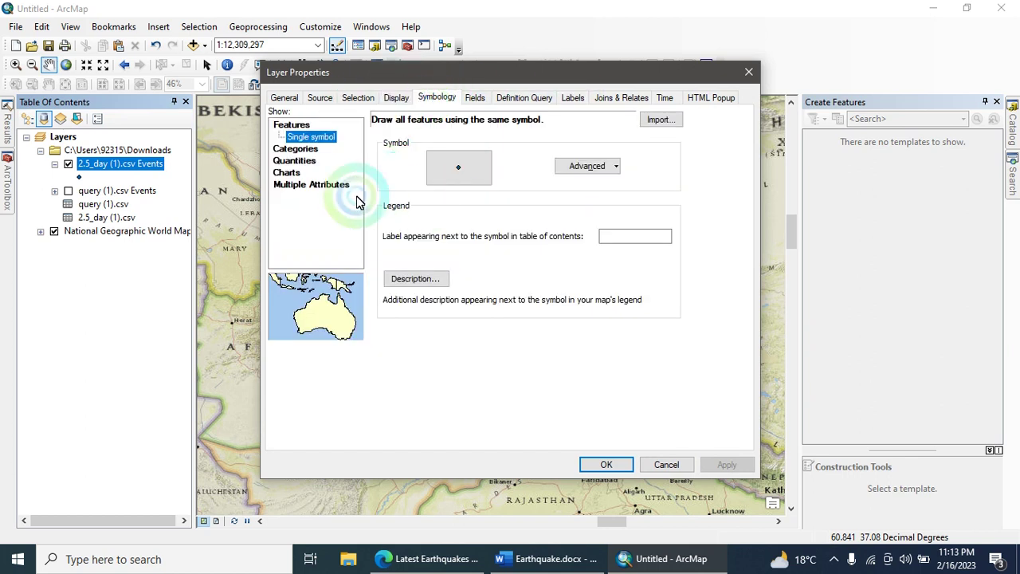
{"action": "left_click", "coordinate": [295, 148]}
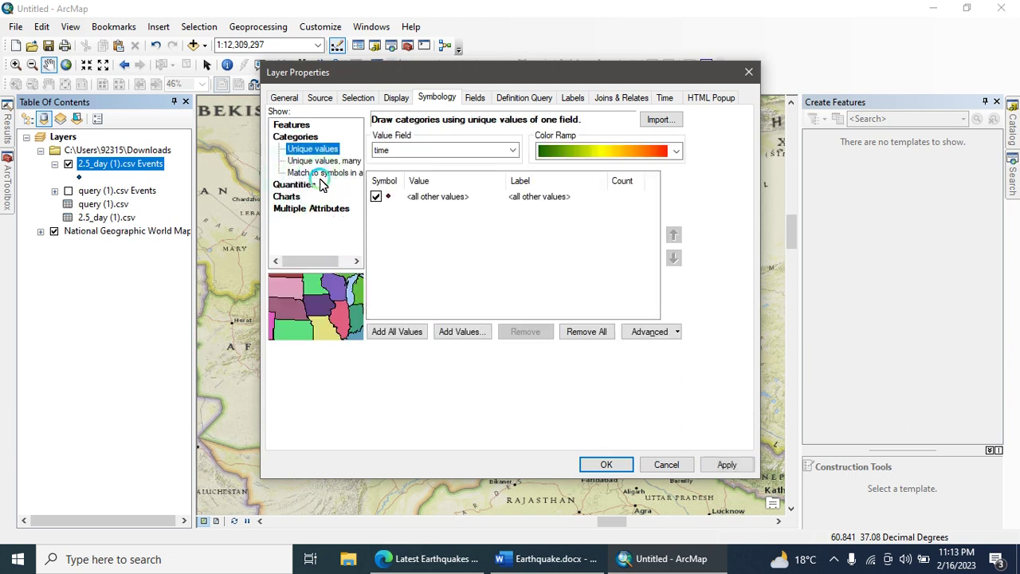
{"action": "left_click", "coordinate": [430, 151]}
{"action": "left_click", "coordinate": [409, 203]}
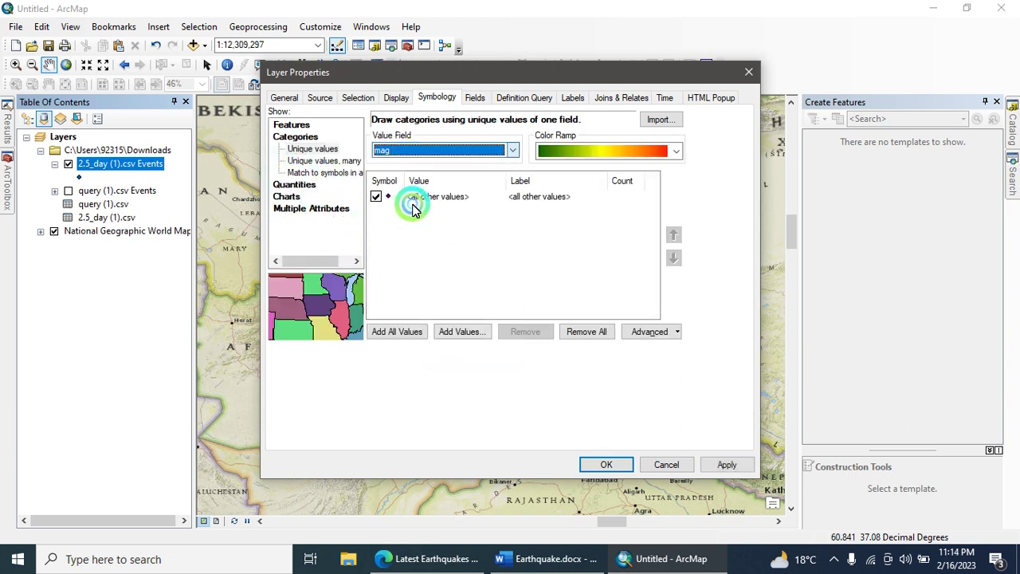
Step: Add all mag values to the layer's categories and apply the symbology
{"action": "left_click", "coordinate": [398, 332]}
{"action": "left_click_drag", "start_coordinate": [653, 218], "coordinate": [645, 150]}
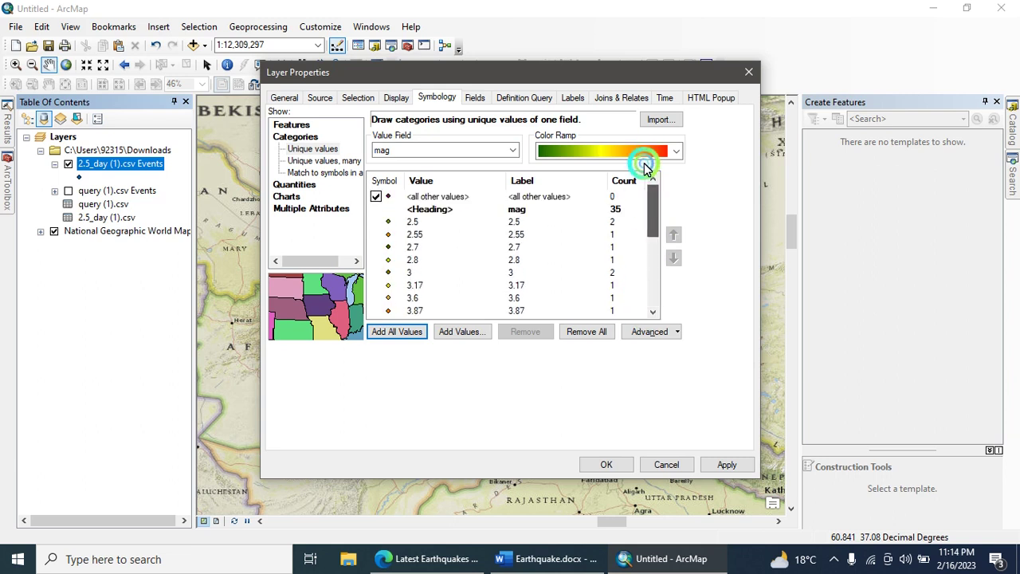
{"action": "left_click_drag", "start_coordinate": [653, 215], "coordinate": [653, 311]}
{"action": "left_click", "coordinate": [503, 204]}
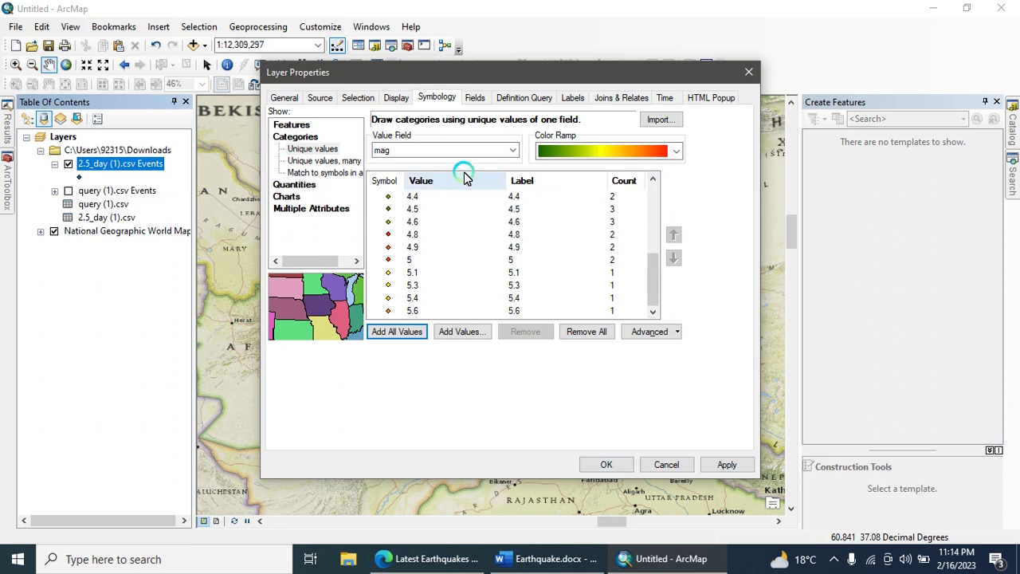
{"action": "left_click", "coordinate": [727, 465]}
{"action": "left_click", "coordinate": [605, 463]}
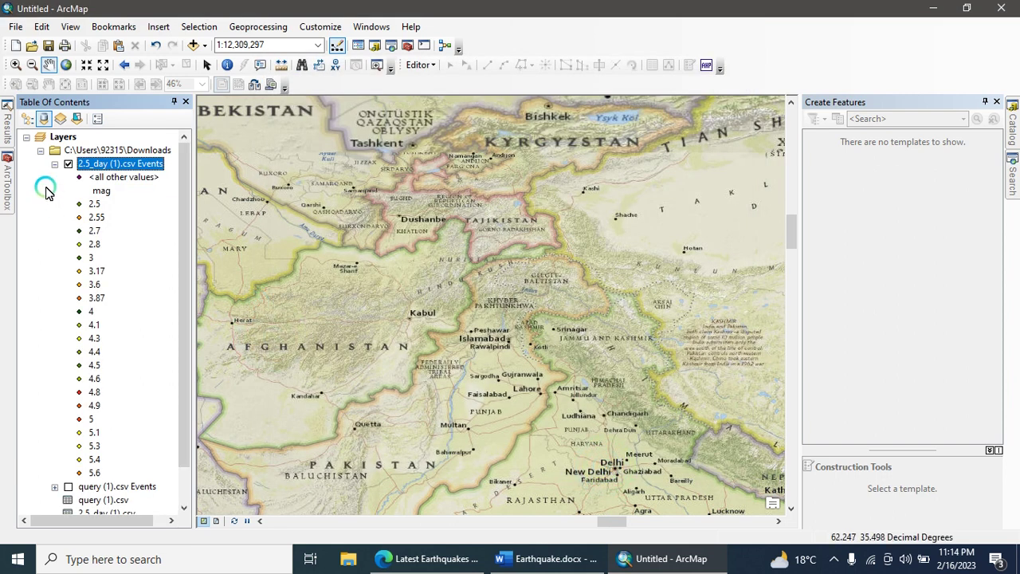
Step: Change the symbol of the magnitude 2.5 category to the green Circle 2 marker
{"action": "right_click", "coordinate": [117, 165]}
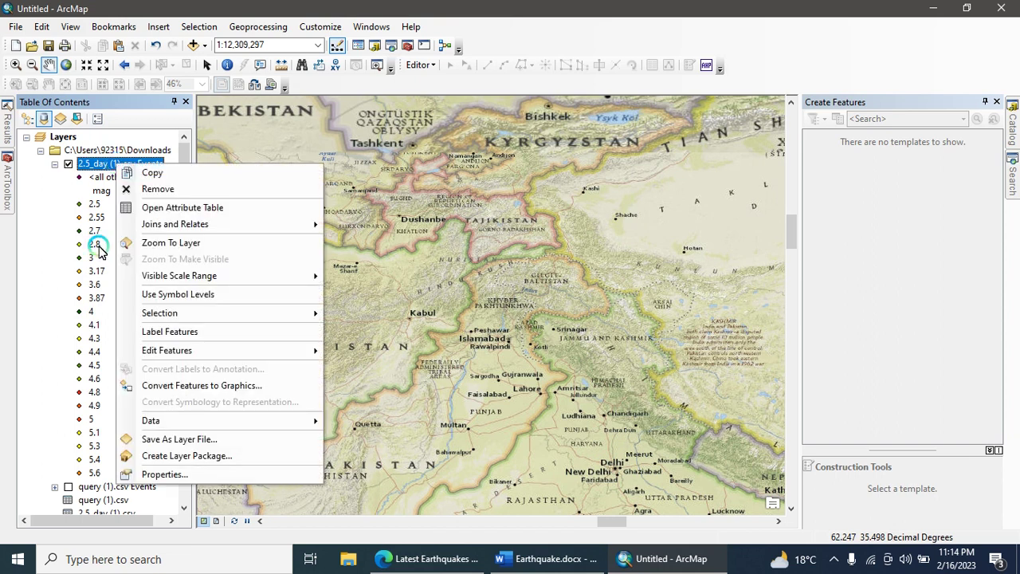
{"action": "left_click", "coordinate": [182, 242]}
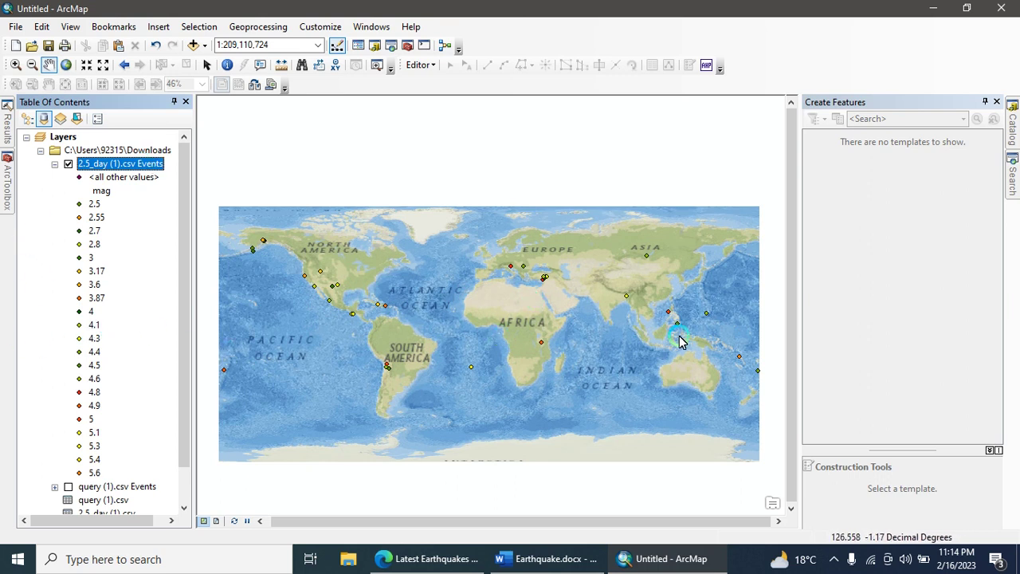
{"action": "double_click", "coordinate": [79, 205]}
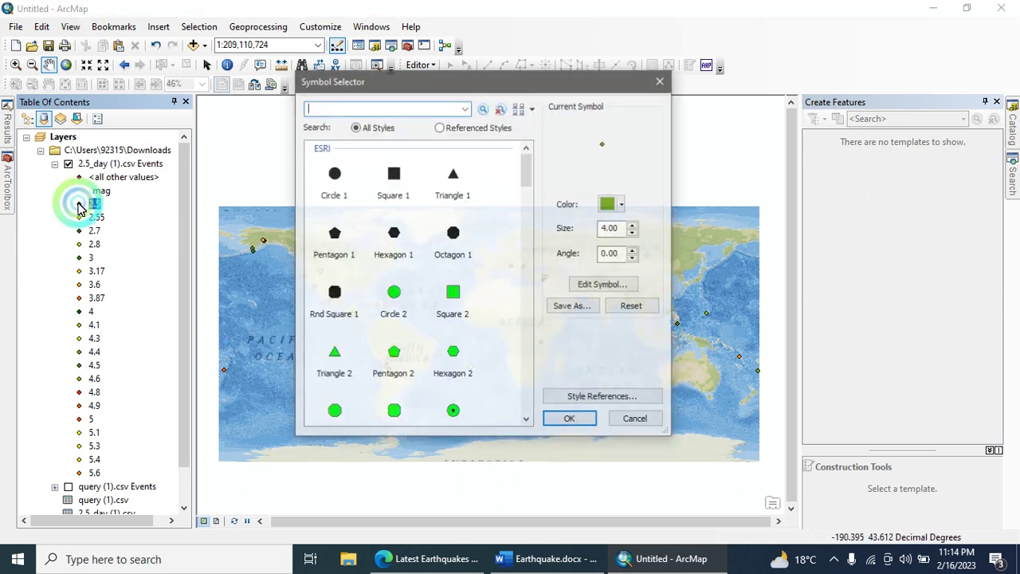
{"action": "left_click", "coordinate": [405, 298]}
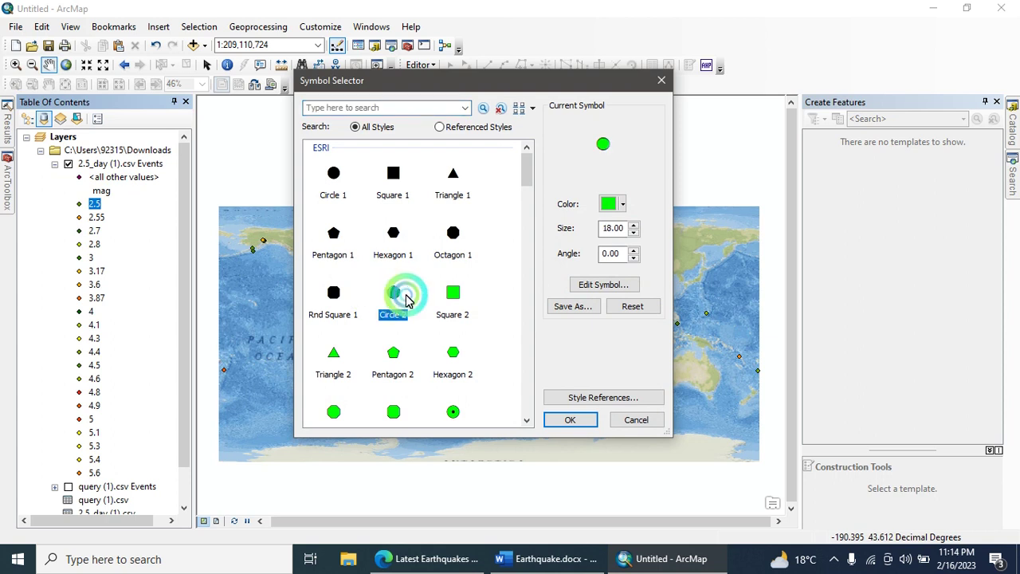
{"action": "left_click", "coordinate": [565, 422]}
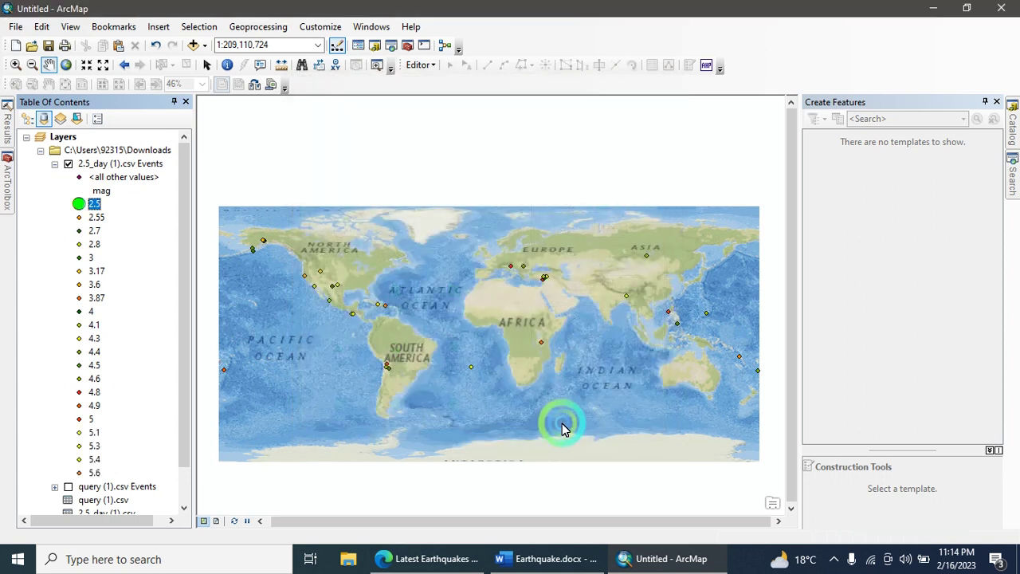
Step: Change the symbol of the magnitude 2.55 category to Rnd Square 1 with a size of 15
{"action": "double_click", "coordinate": [80, 244]}
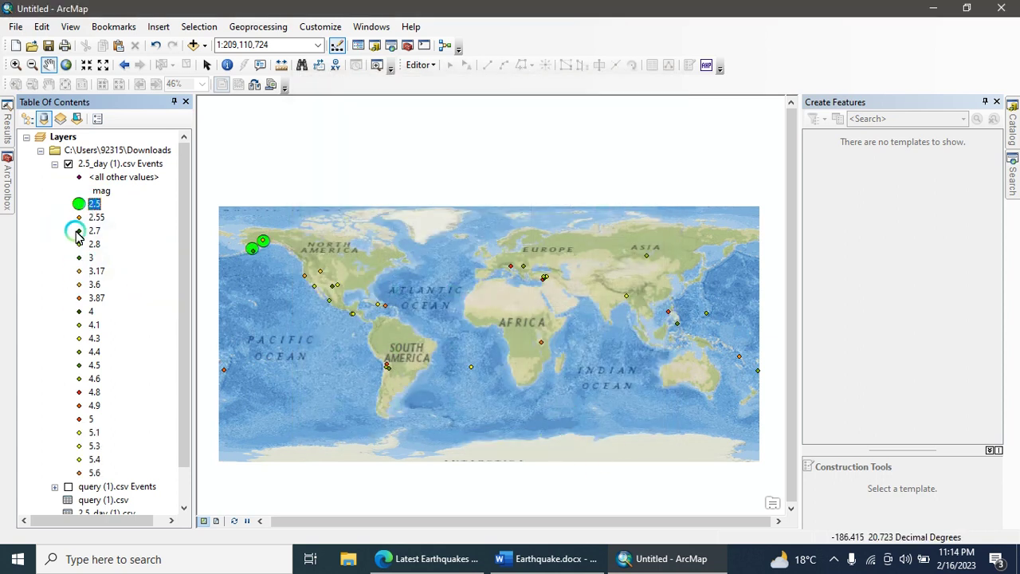
{"action": "double_click", "coordinate": [78, 219]}
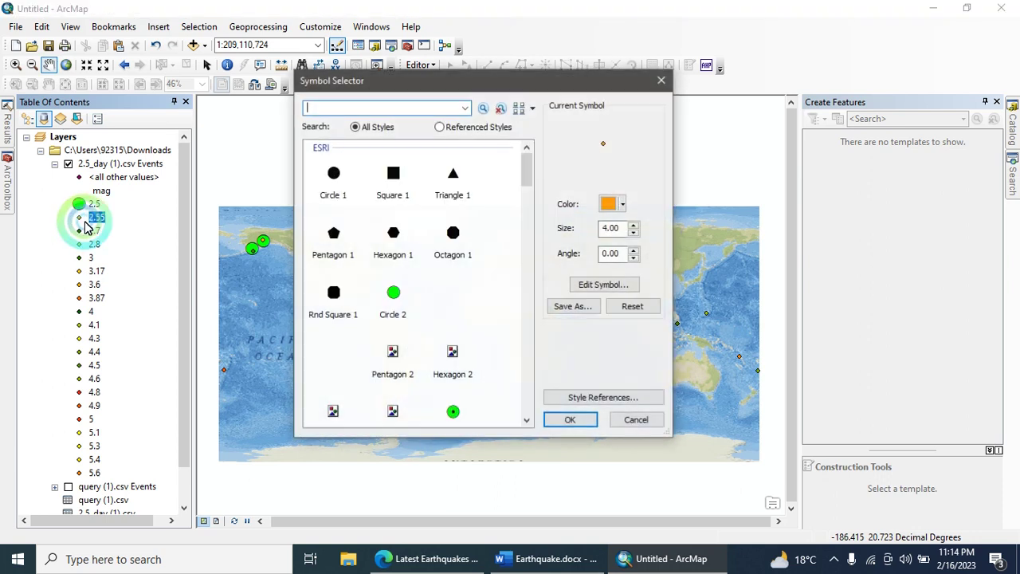
{"action": "left_click", "coordinate": [333, 293]}
{"action": "left_click", "coordinate": [633, 232]}
{"action": "left_click", "coordinate": [632, 232]}
{"action": "left_click", "coordinate": [633, 232]}
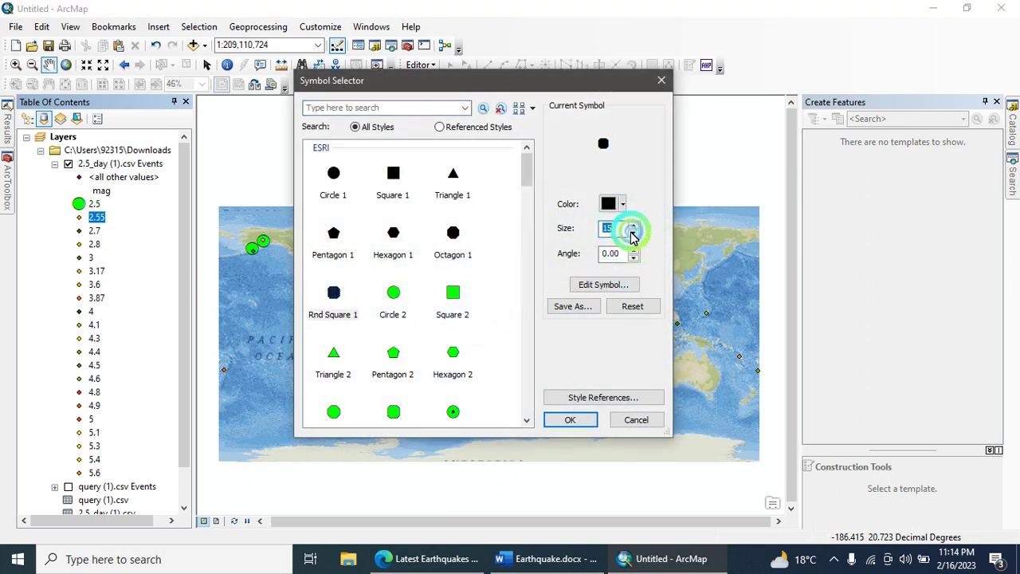
{"action": "left_click", "coordinate": [568, 420]}
Step: Switch to Earthquake.docx in Word to view the Earthquake Map of The World
{"action": "left_click", "coordinate": [333, 288]}
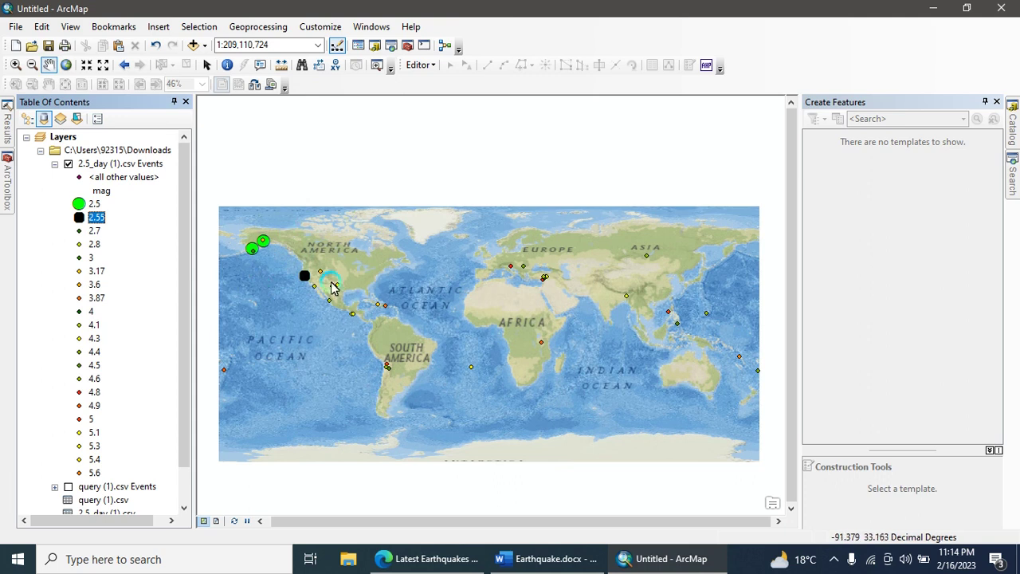
{"action": "left_click", "coordinate": [546, 324]}
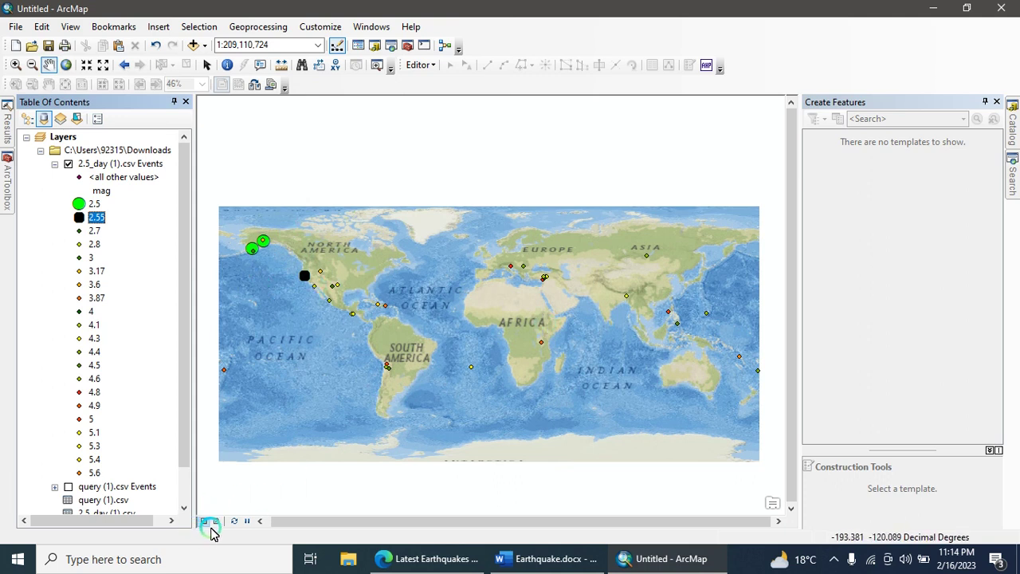
{"action": "left_click", "coordinate": [299, 425]}
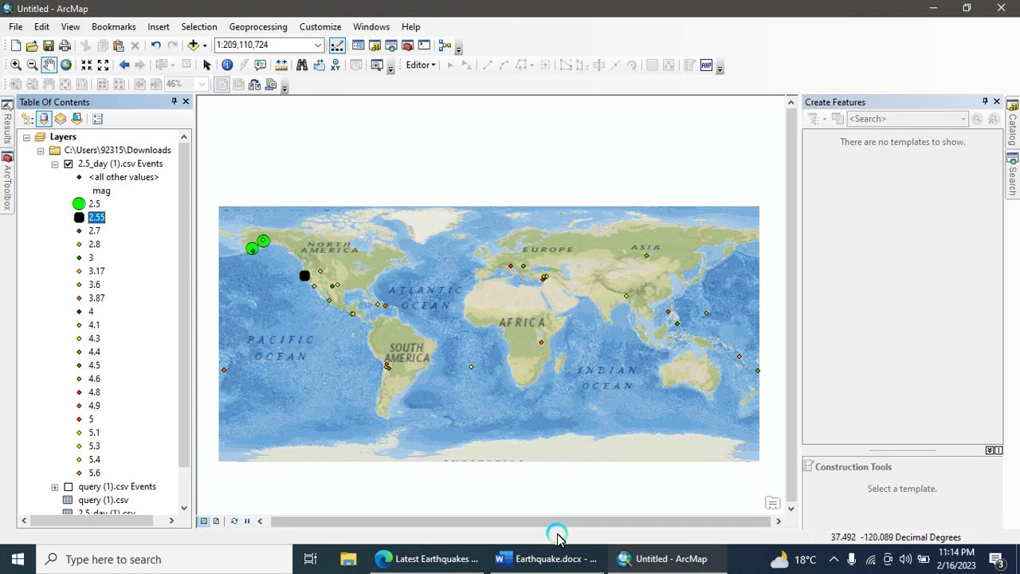
{"action": "left_click", "coordinate": [548, 559]}
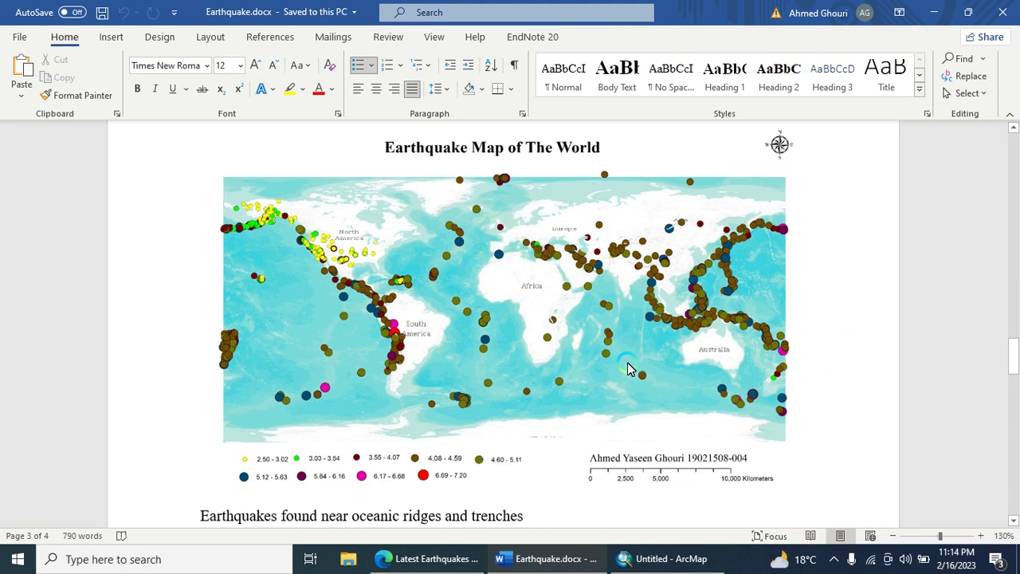